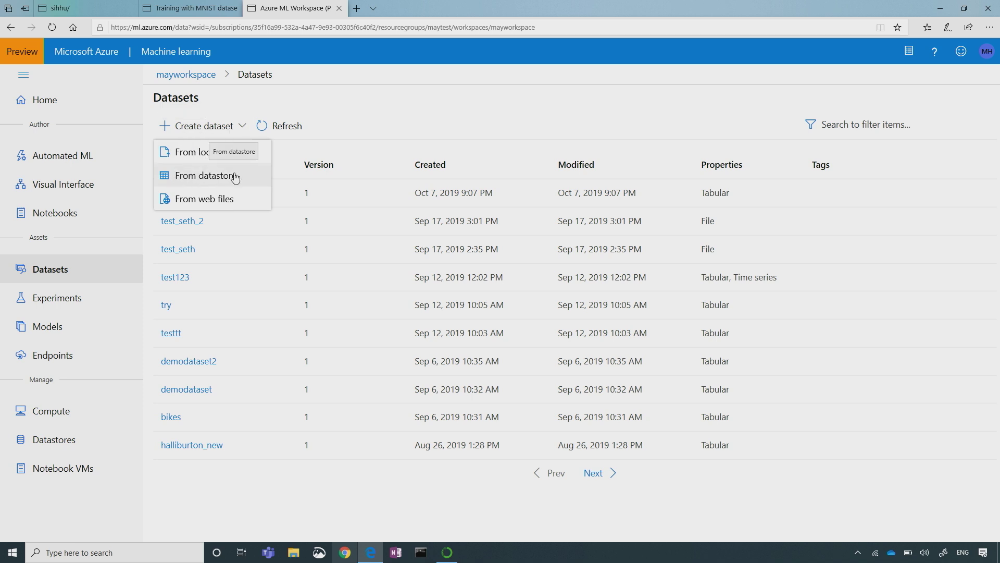
Open the Create dataset menu on the Datasets page to see the dataset source options.
left_click(203, 177)
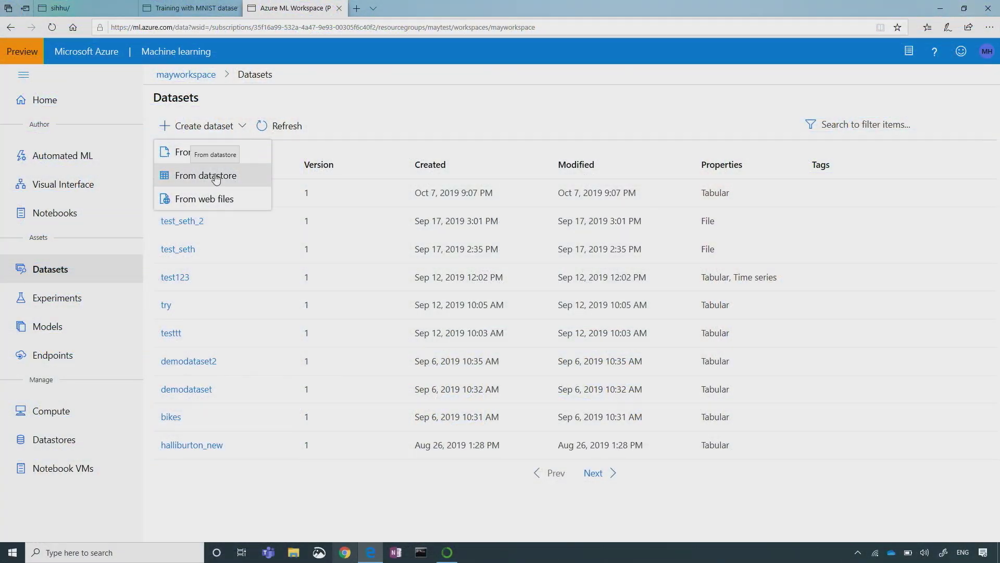
Start a Tabular dataset from a datastore and bring up the datastore list.
left_click(217, 179)
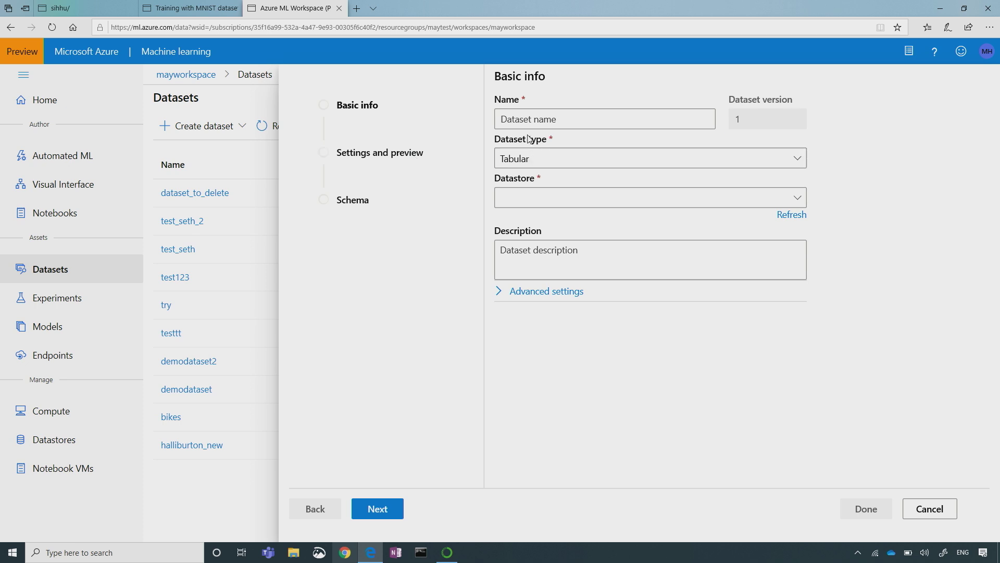
left_click(543, 202)
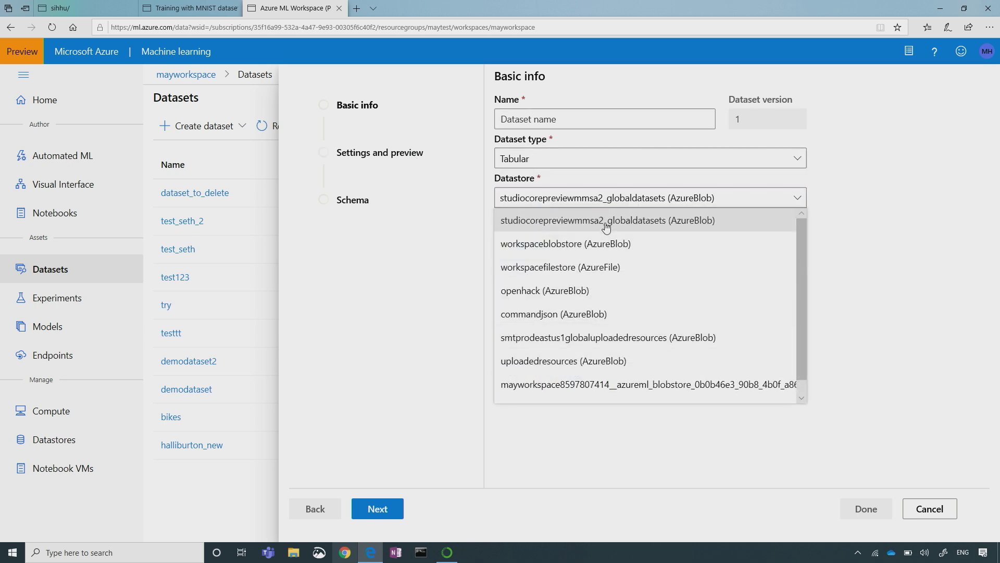
Use workspaceblobstore with the 06-05-2019_100814_UTC/ folder as the dataset's datastore and path.
left_click(595, 254)
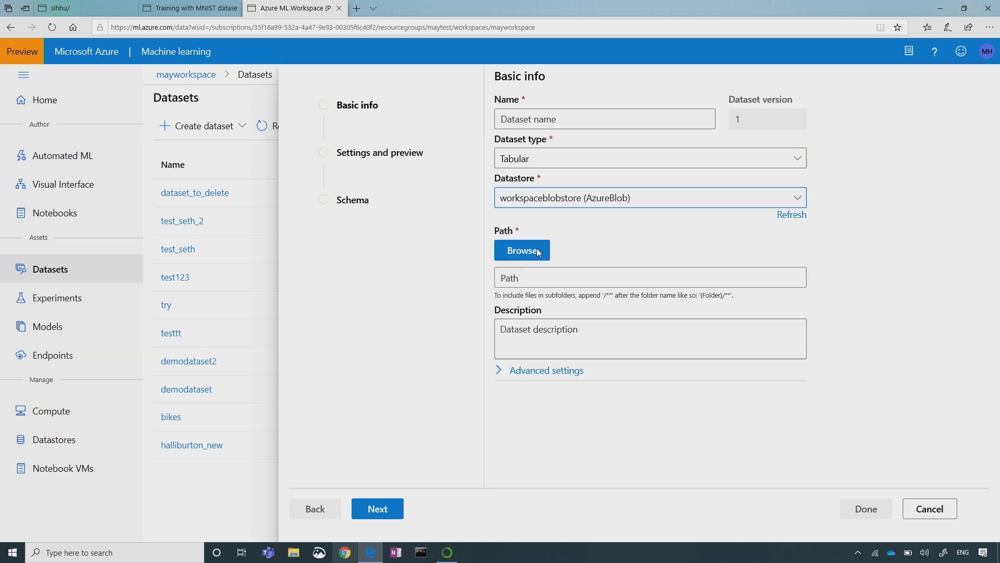
left_click(520, 251)
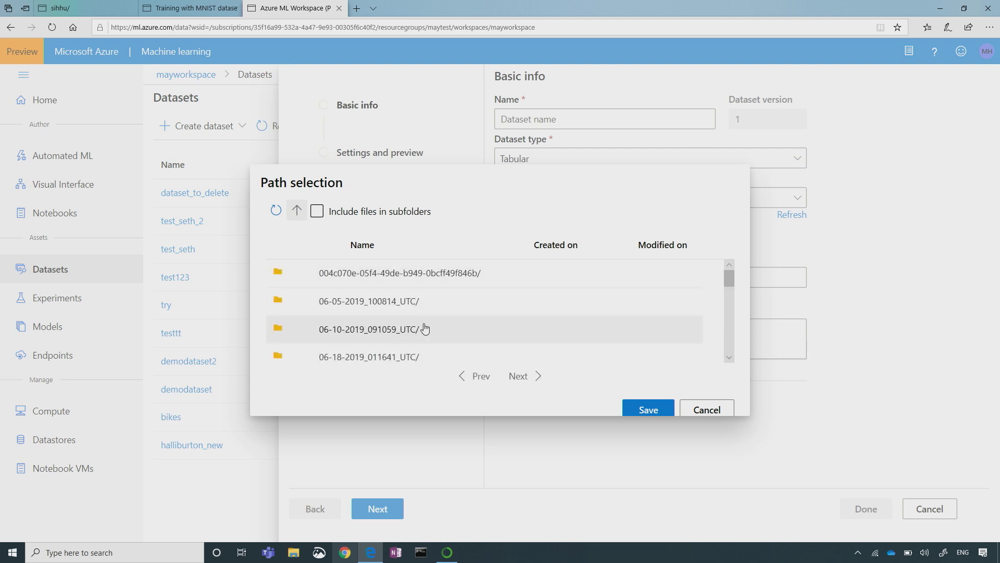
scroll(433, 329, "down", 2)
scroll(431, 328, "up", 2)
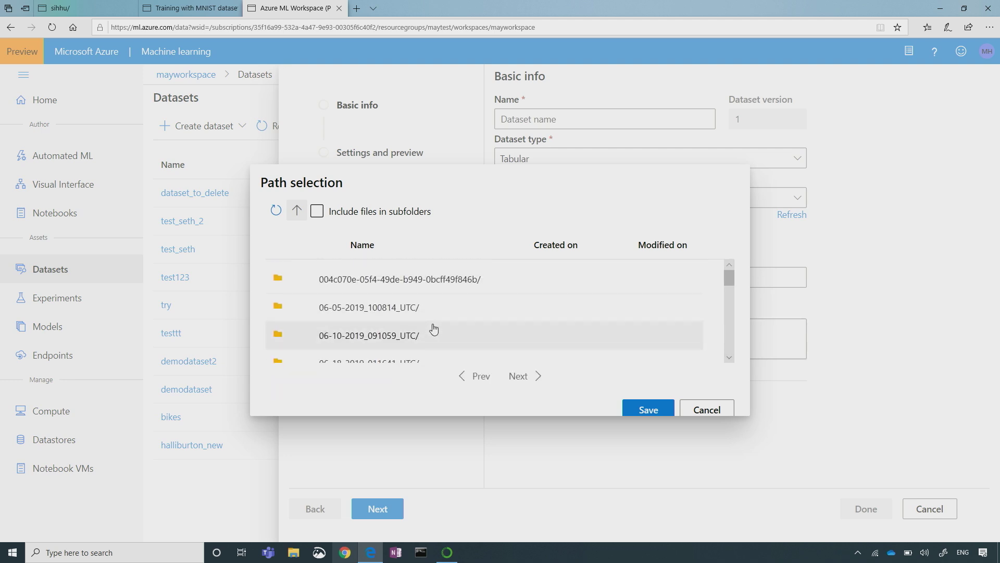
double_click(367, 307)
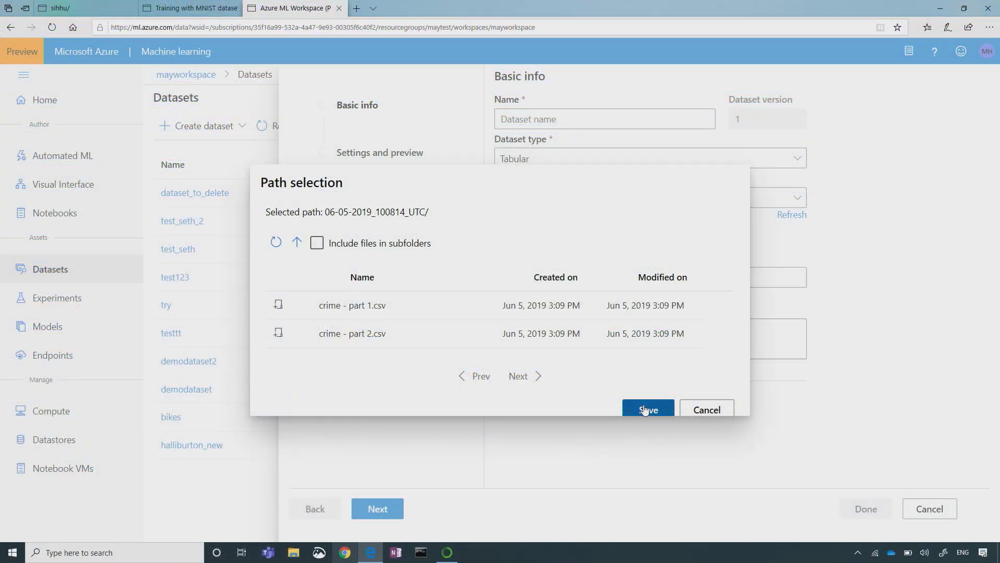
left_click(645, 409)
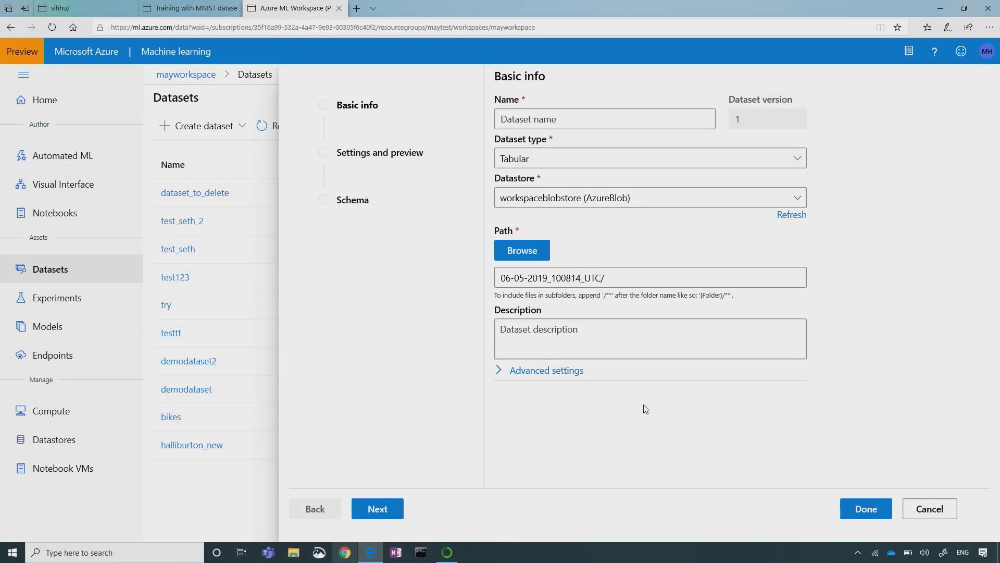
Name the dataset demo_dataset and advance past Settings and preview to the Schema step.
left_click(528, 117)
left_click(528, 118)
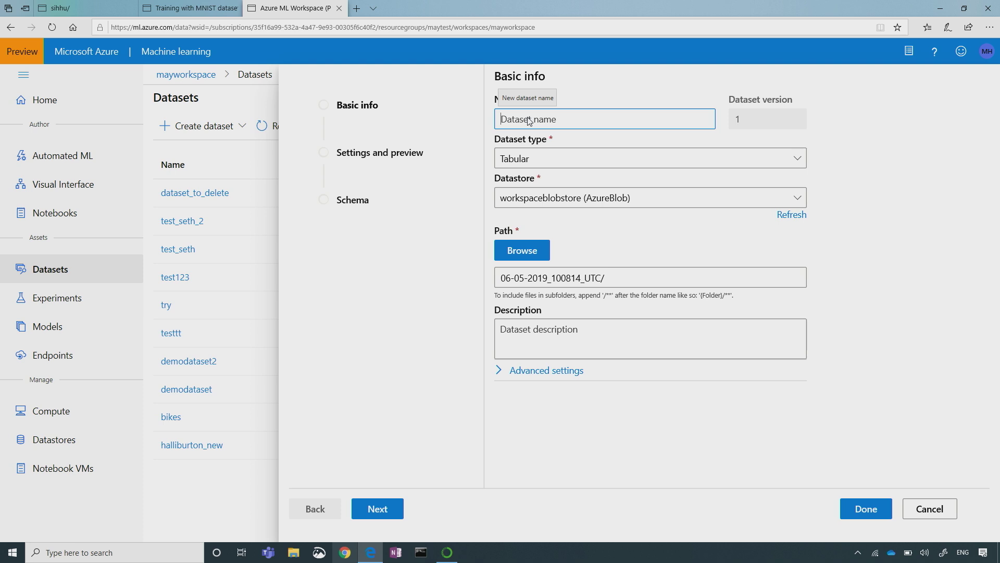
type("demo_dataset")
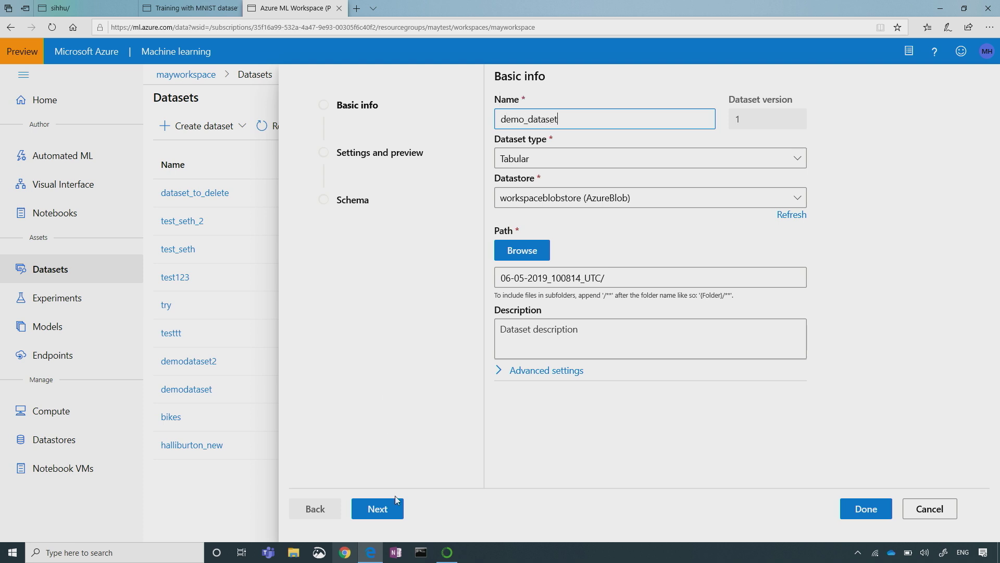
left_click(377, 508)
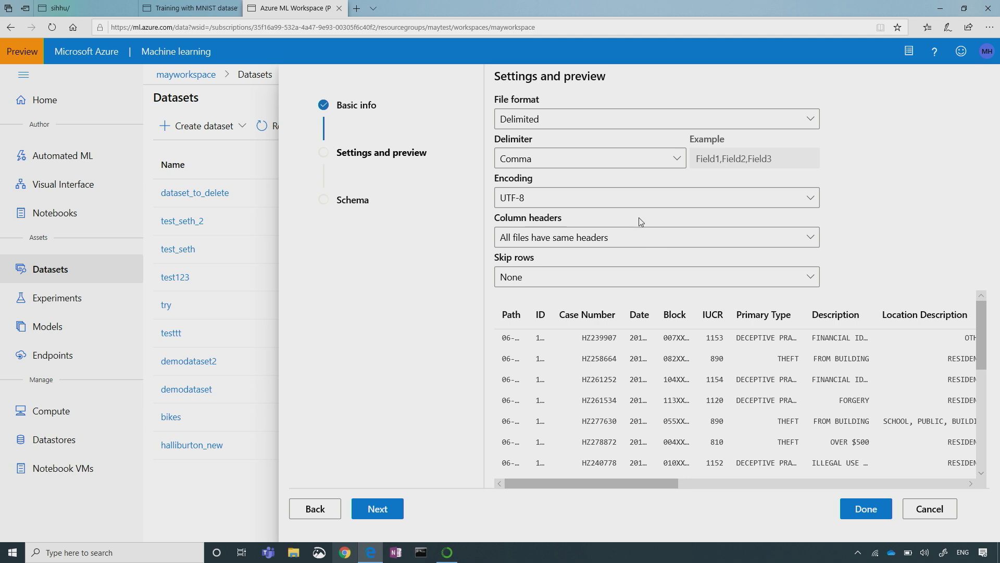
scroll(618, 360, "down", 1)
scroll(619, 360, "up", 1)
scroll(618, 360, "right", 2)
scroll(617, 360, "left", 2)
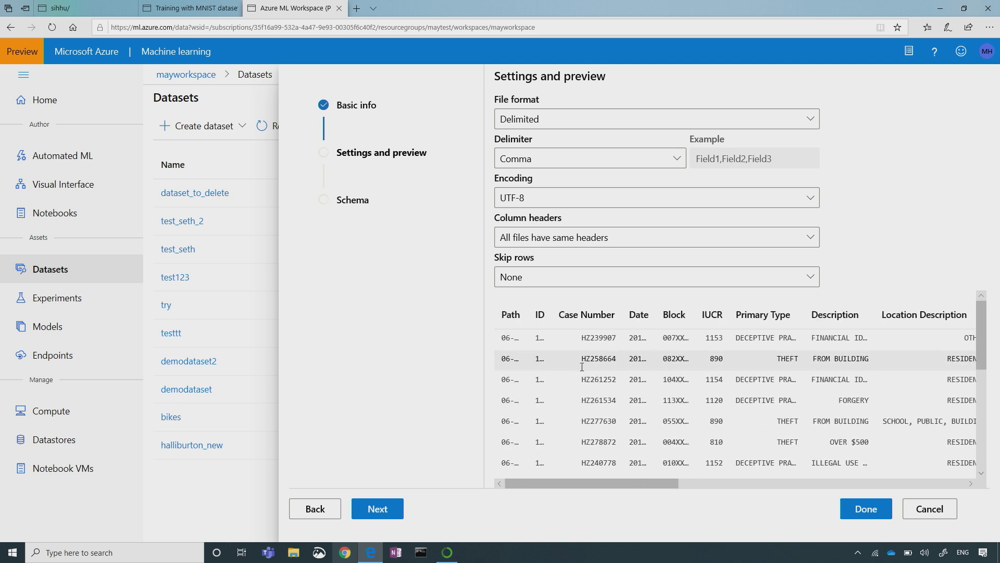
left_click(375, 509)
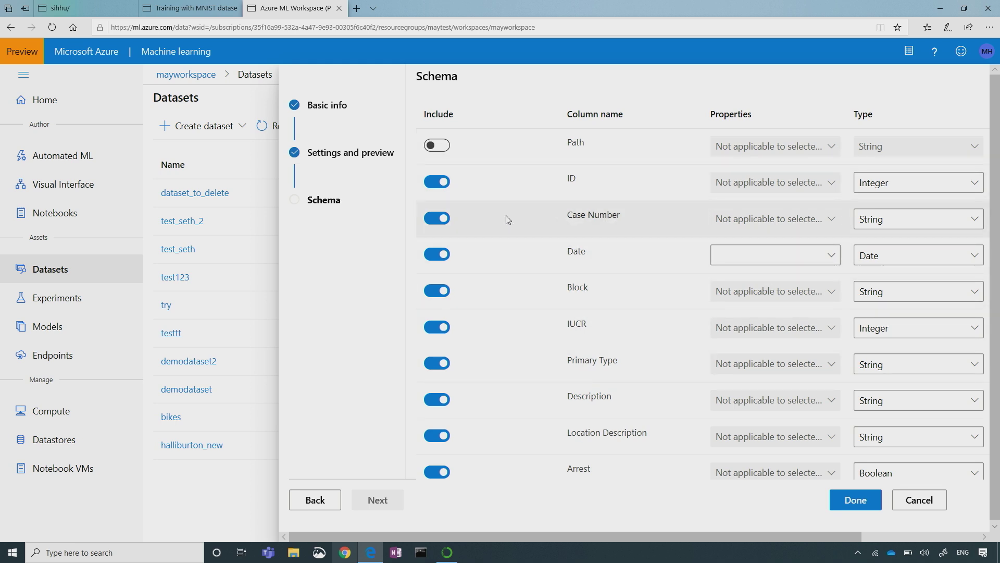
Exclude the Date and IUCR columns, keep Case Number as String, and create demo_dataset.
left_click(437, 253)
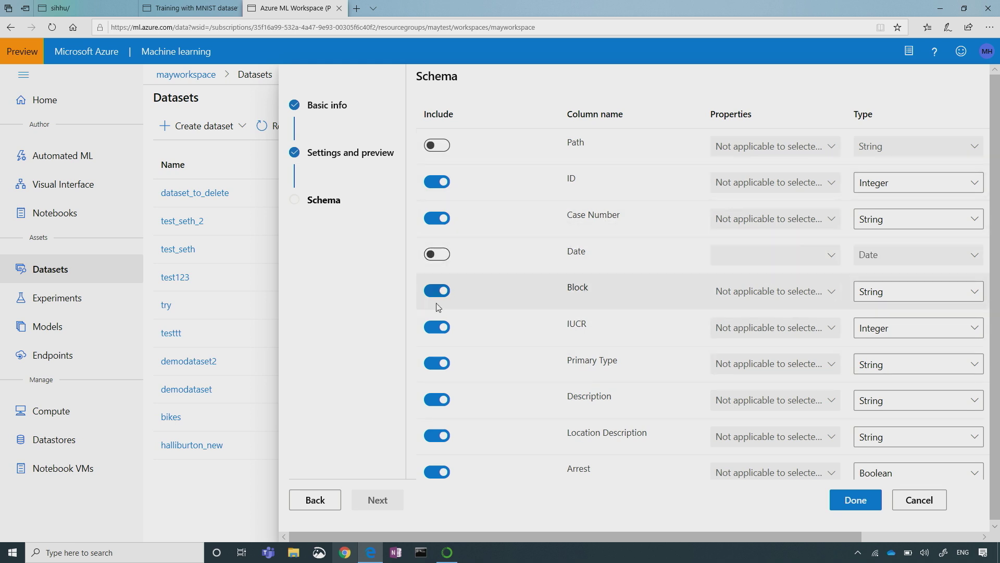
left_click(436, 329)
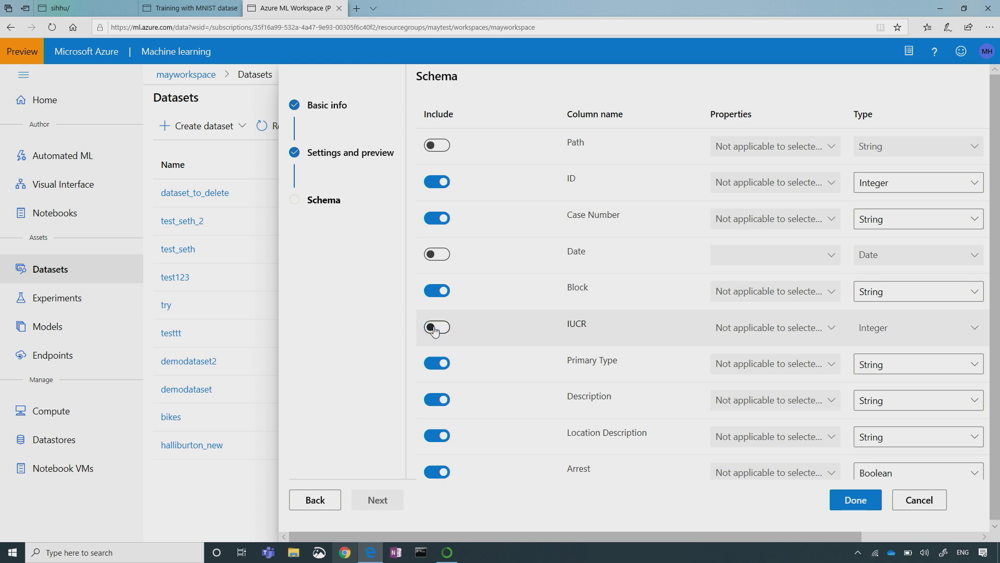
left_click(924, 221)
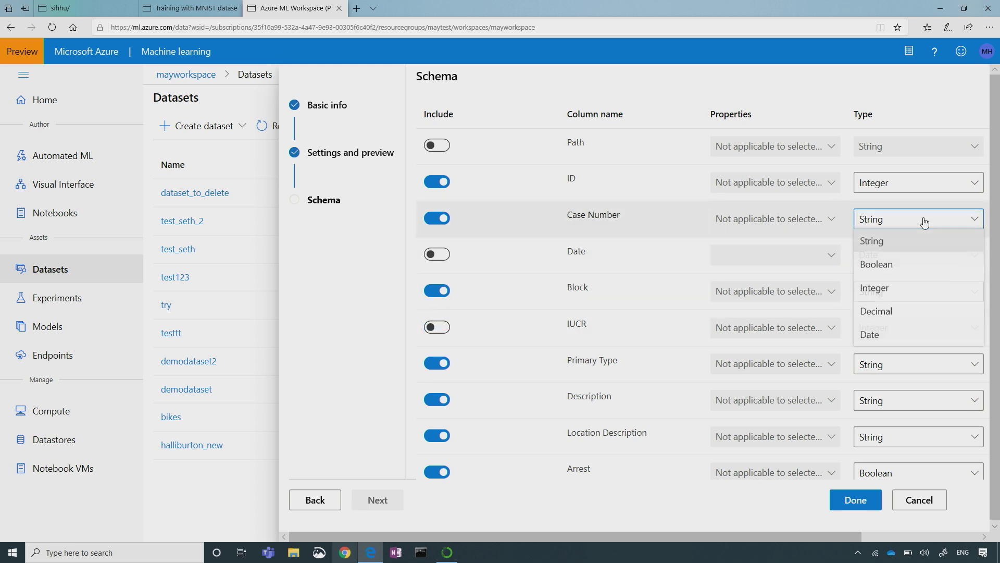
left_click(924, 221)
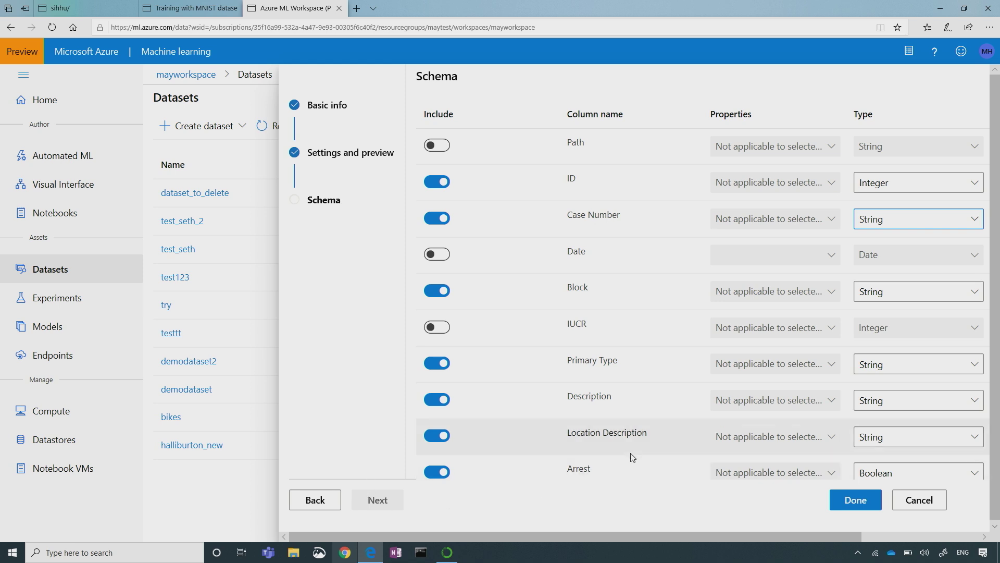
left_click(856, 500)
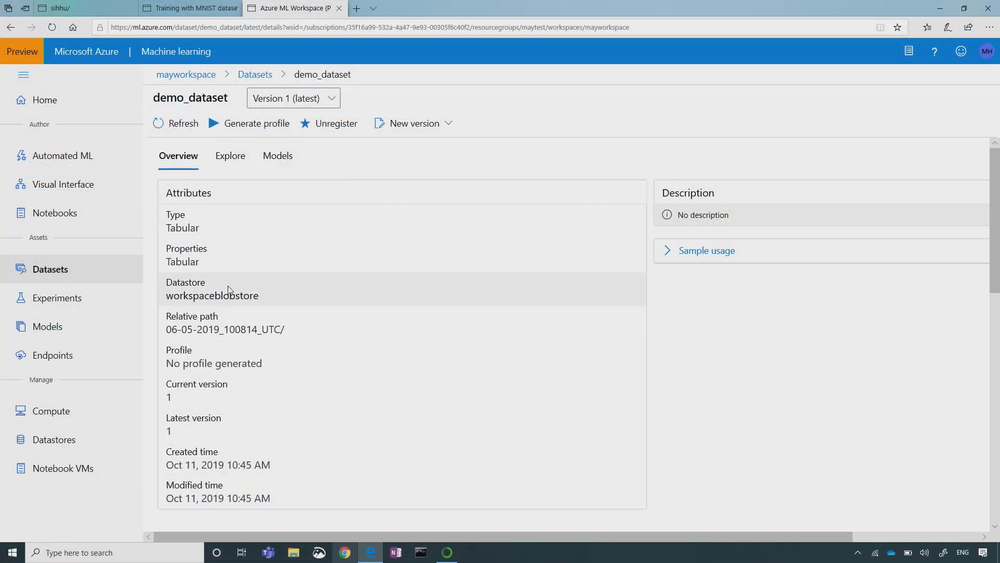
Show demo_dataset's sample usage code, highlighting its get_by_name and to_pandas_dataframe lines.
left_click(673, 258)
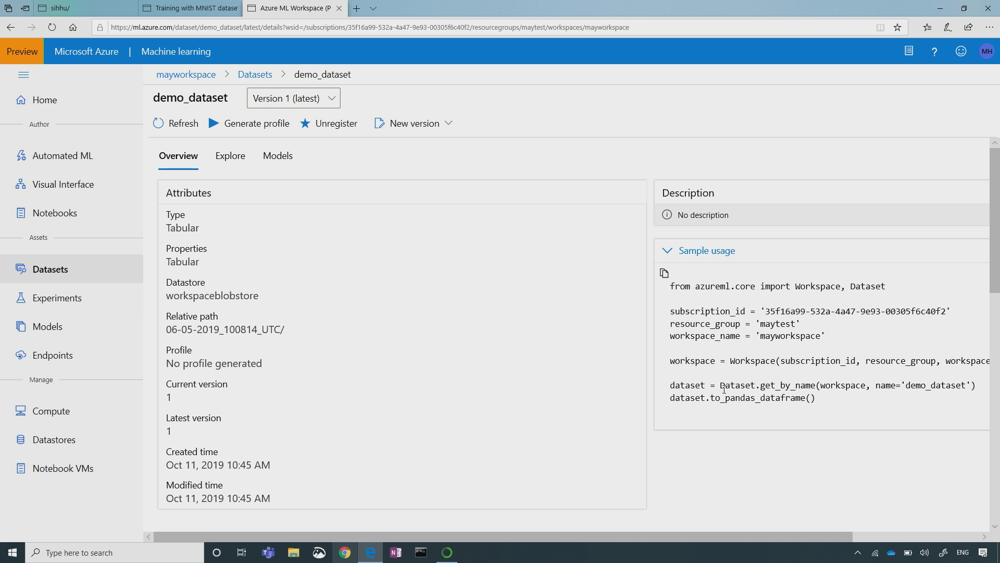
left_click_drag(769, 391, 973, 385)
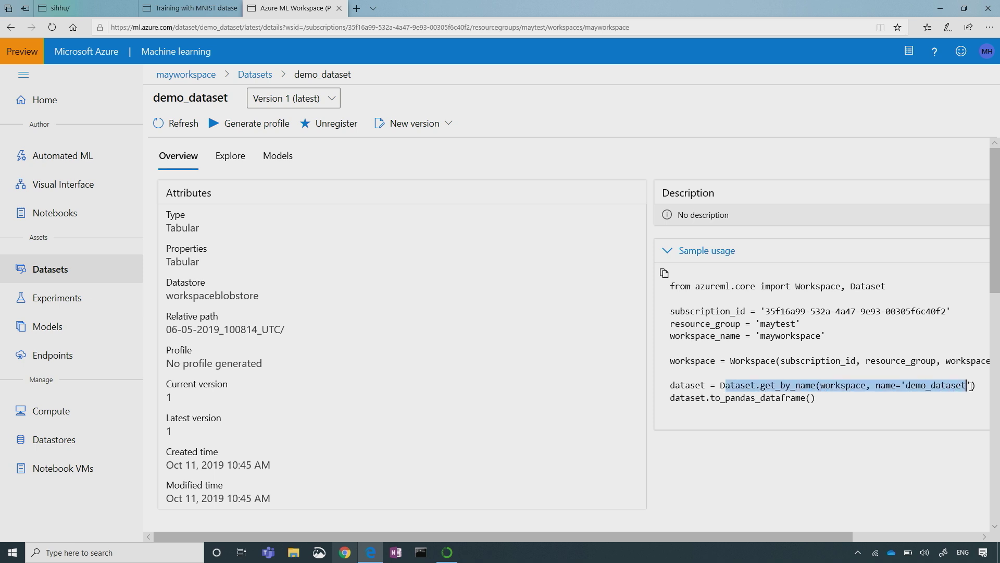
left_click_drag(691, 398, 774, 408)
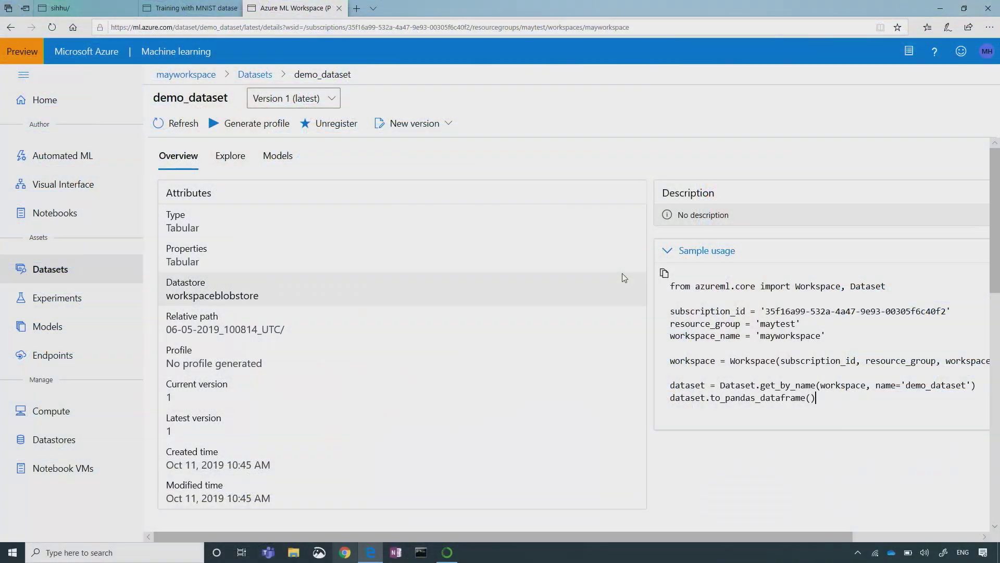
left_click(176, 10)
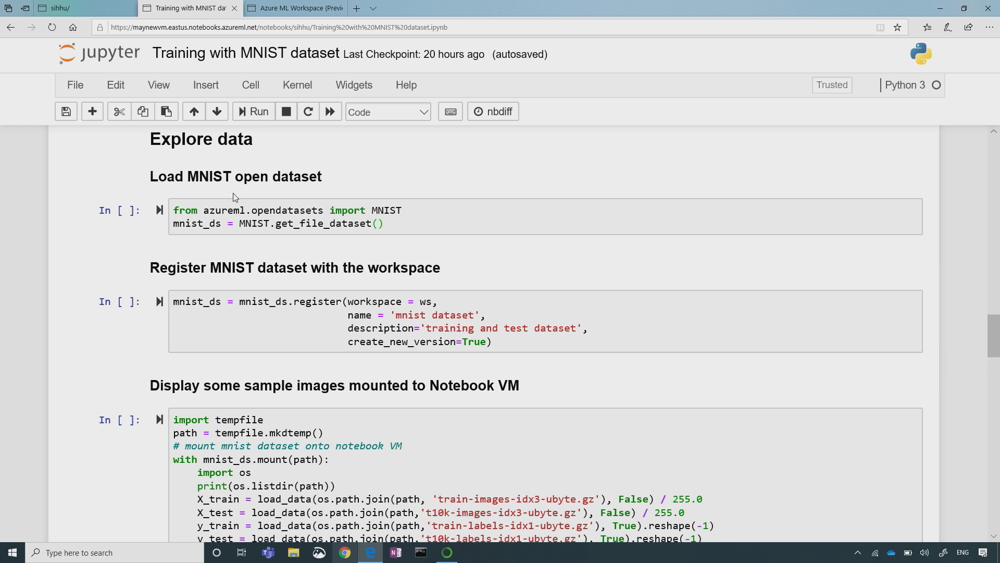
Run the Load MNIST and Register MNIST notebook cells, then go back to the Azure ML workspace.
left_click(231, 213)
key("ctrl+Return")
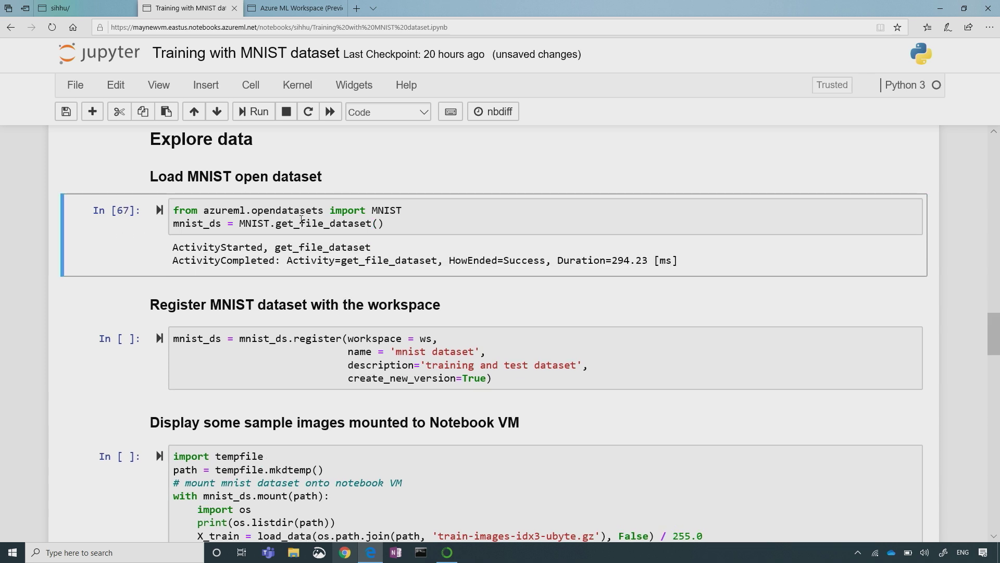
scroll(310, 223, "down", 1)
scroll(310, 225, "down", 1)
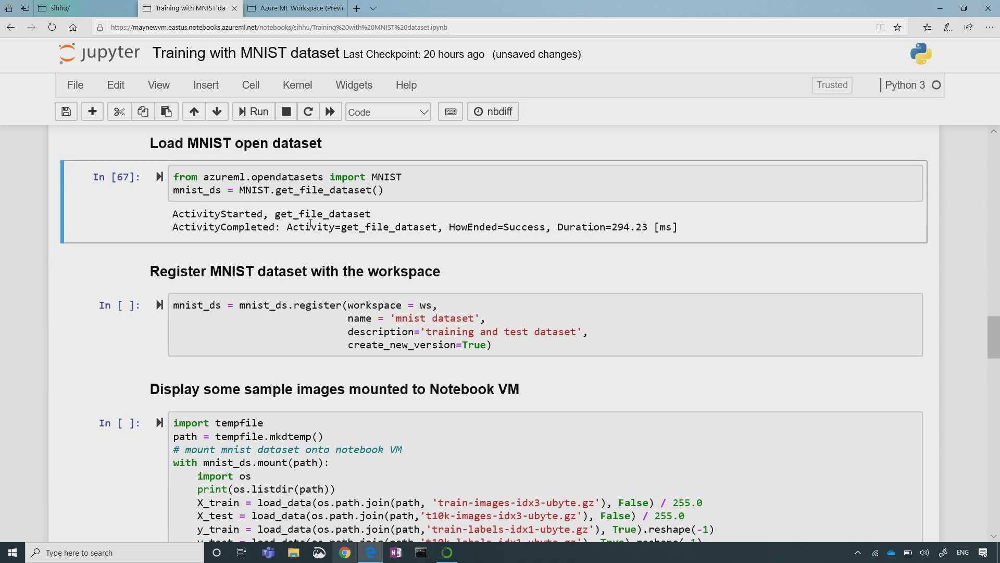
left_click(256, 325)
key("ctrl+Return")
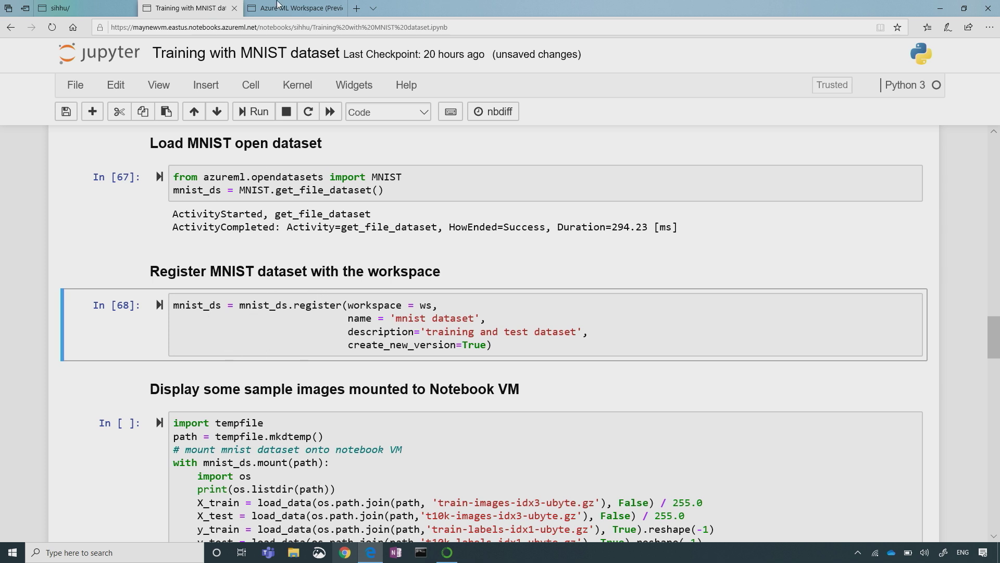
left_click(277, 7)
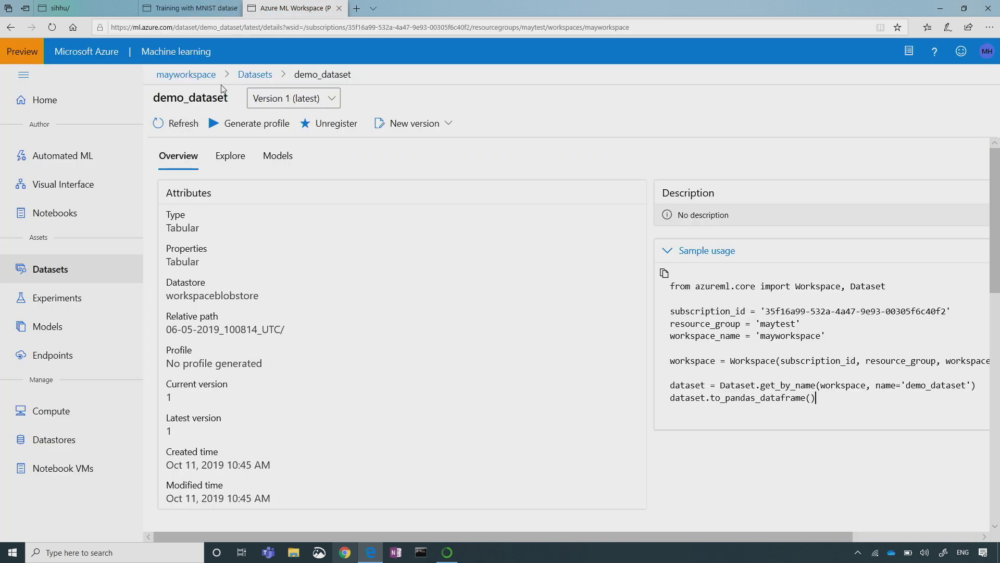
Check the Datasets list for the registered mnist dataset, then go back to the notebook.
left_click(246, 75)
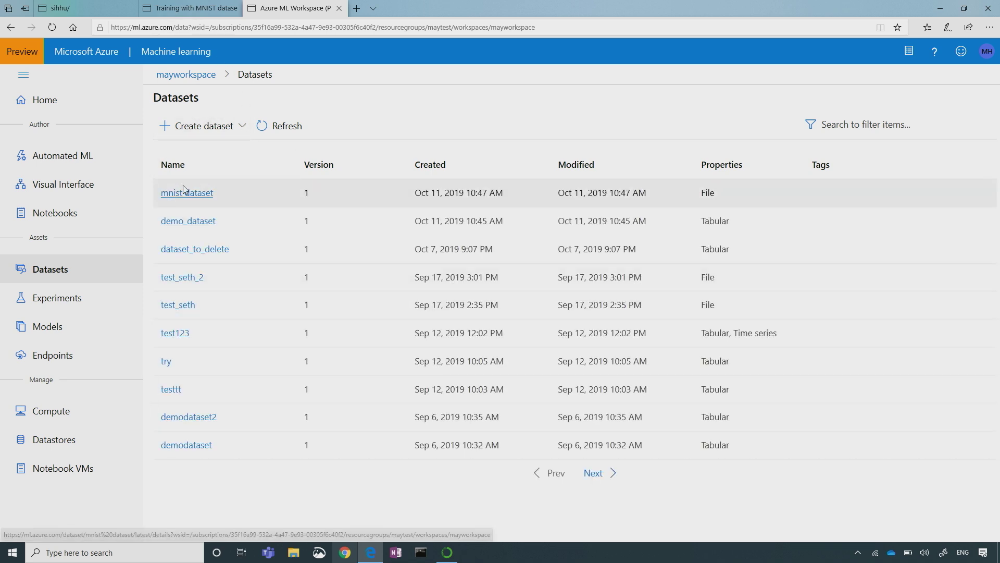
left_click(187, 9)
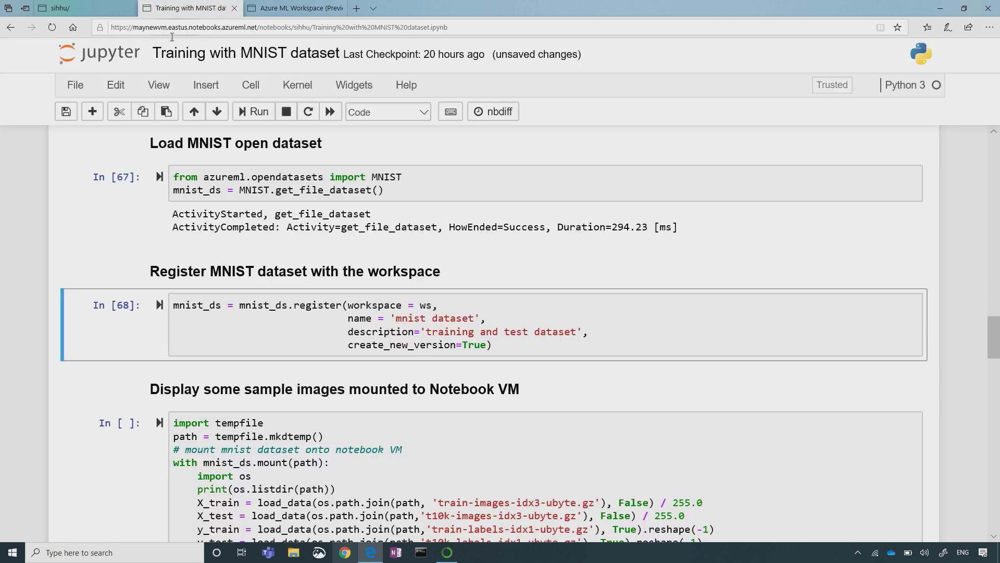
scroll(157, 285, "down", 3)
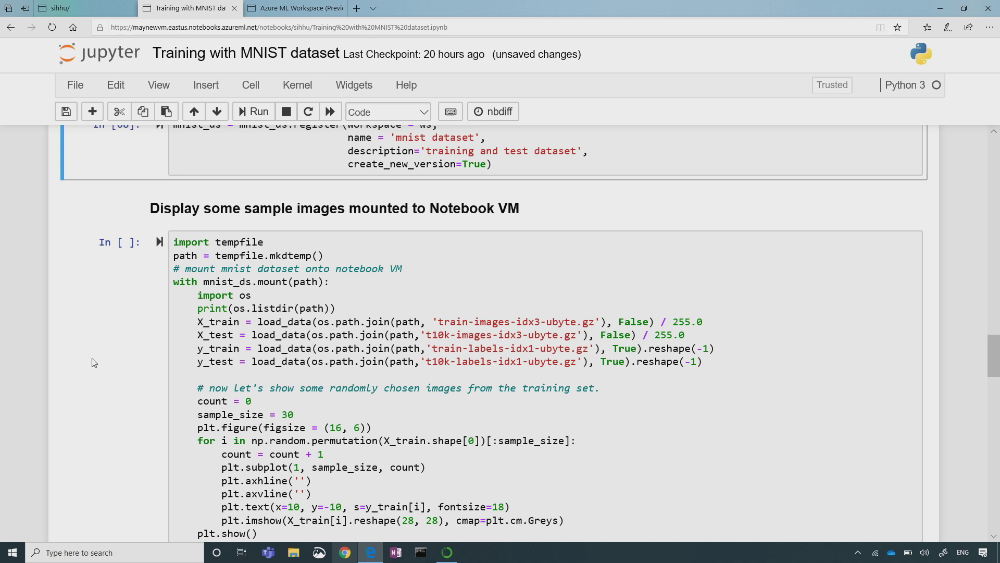
scroll(92, 363, "down", 1)
scroll(92, 363, "down", 1)
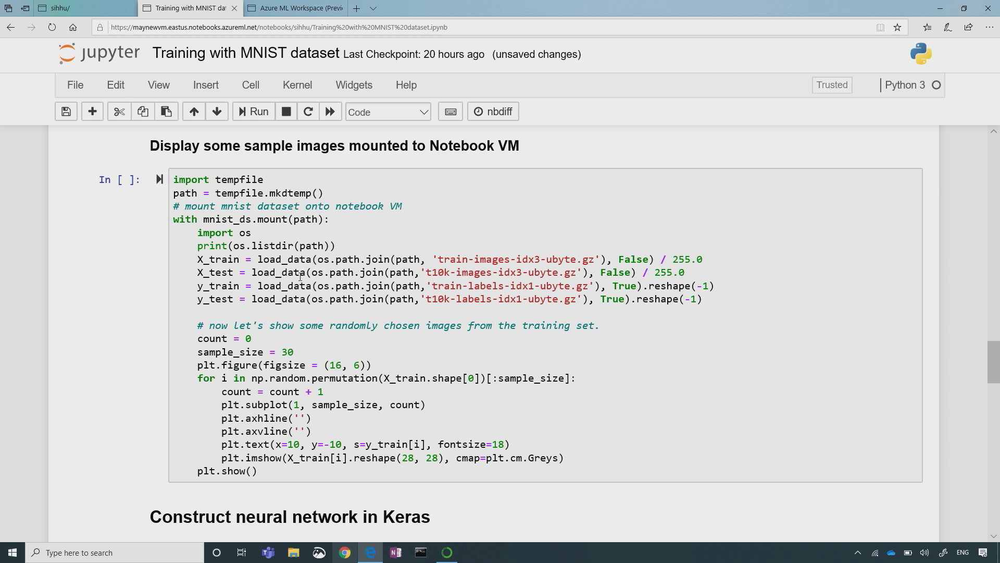
Run the sample-images cell to mount mnist, list its four files, and plot 30 labelled digits.
left_click(329, 275)
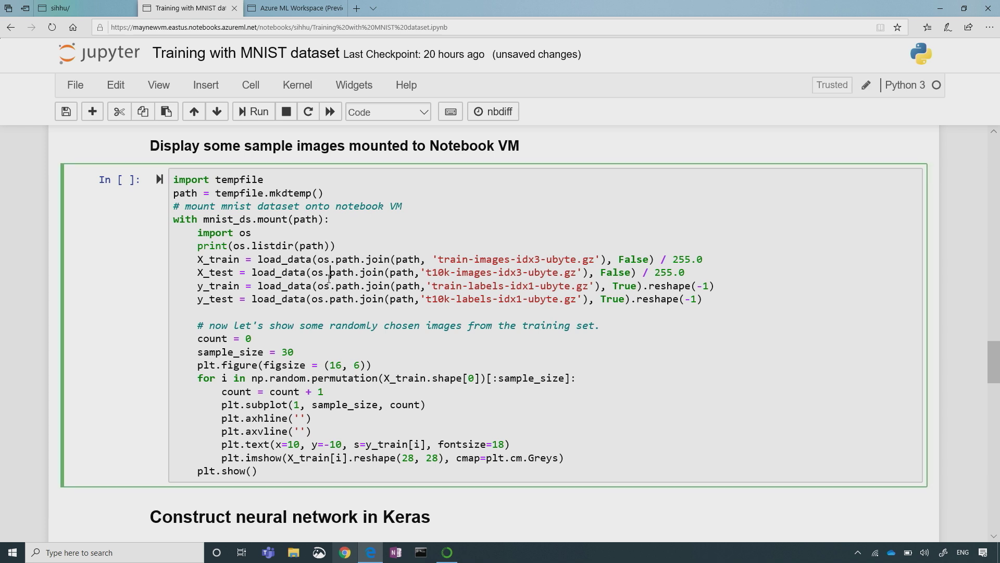
key("ctrl+Return")
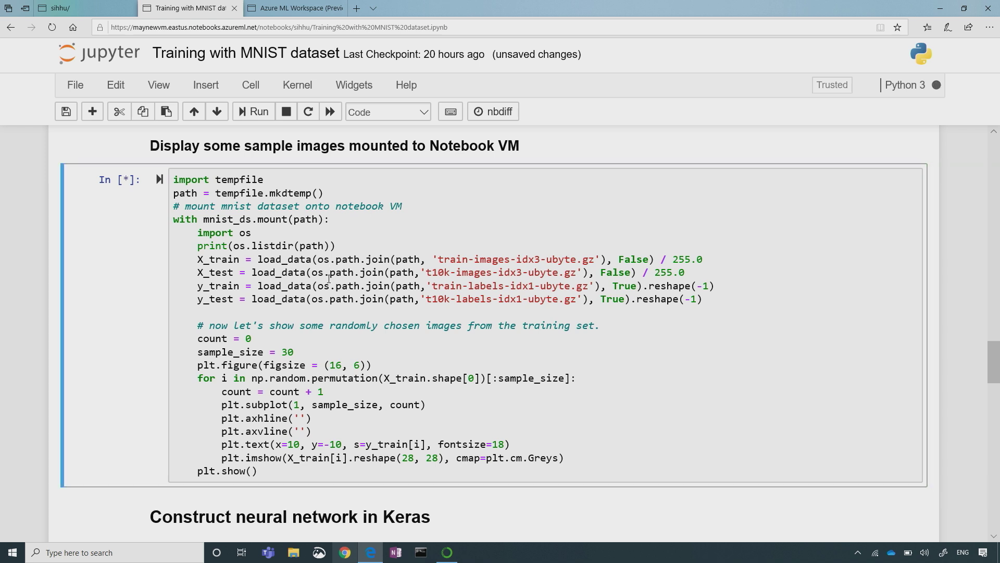
scroll(329, 276, "down", 1)
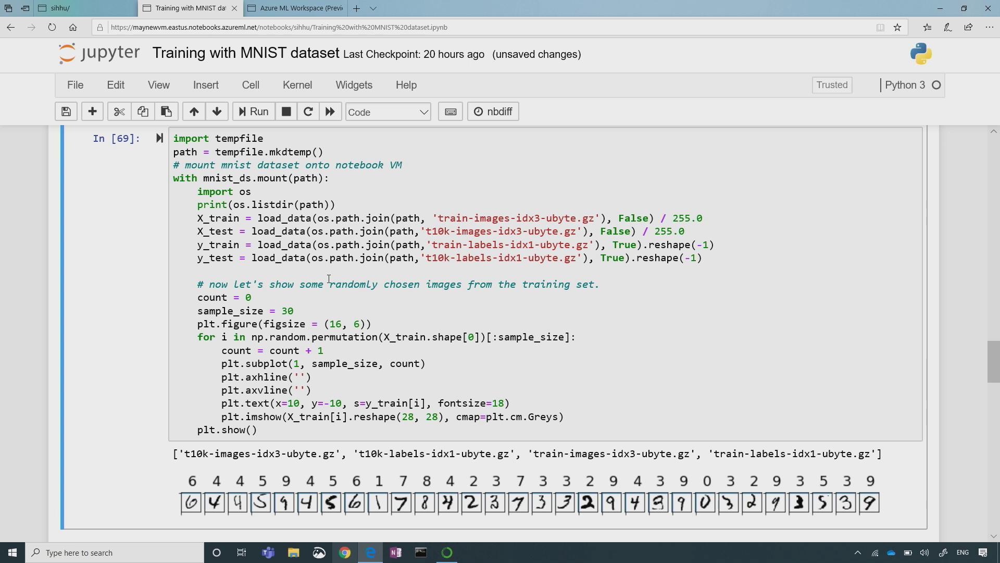
scroll(328, 279, "down", 2)
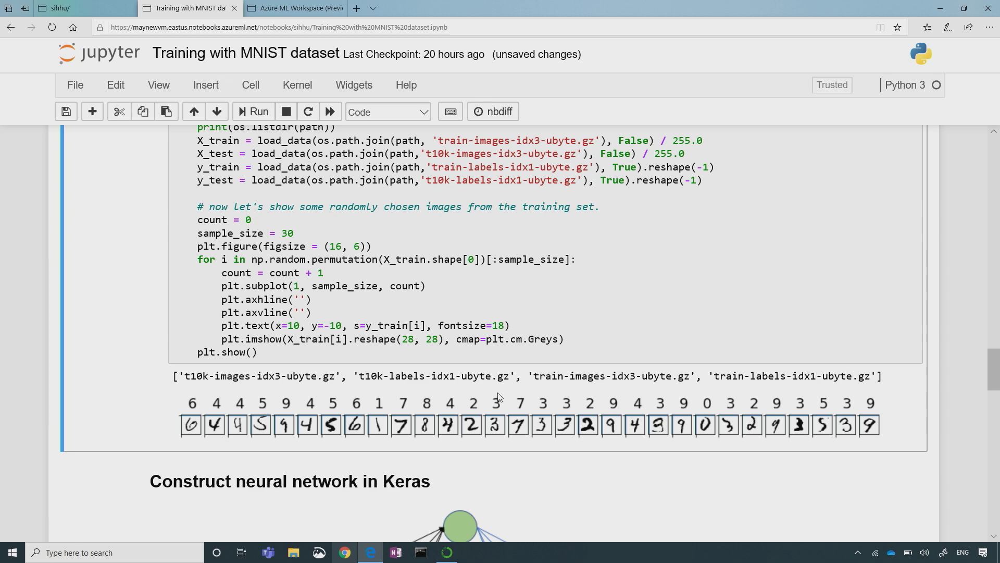
scroll(498, 396, "down", 2)
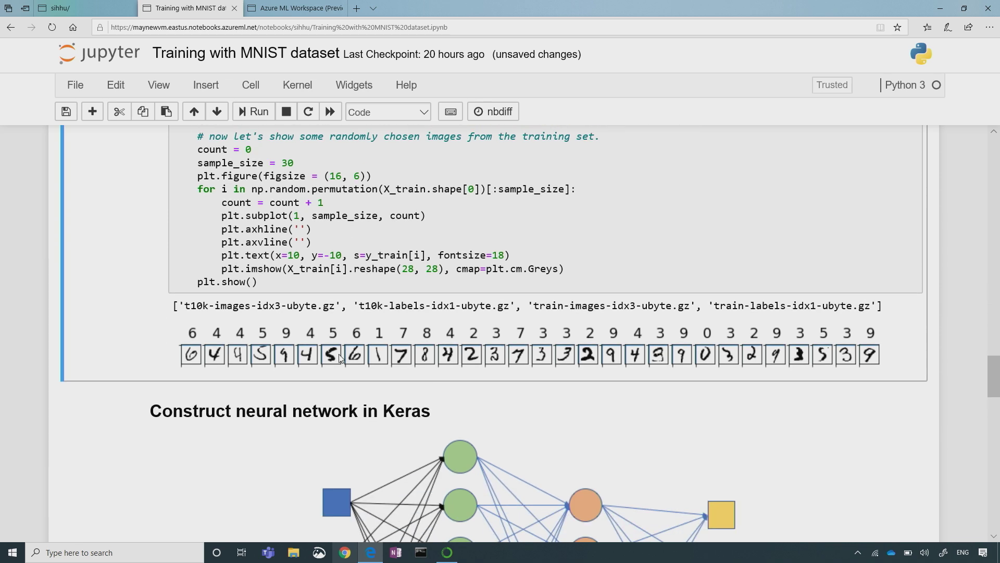
scroll(208, 401, "down", 4)
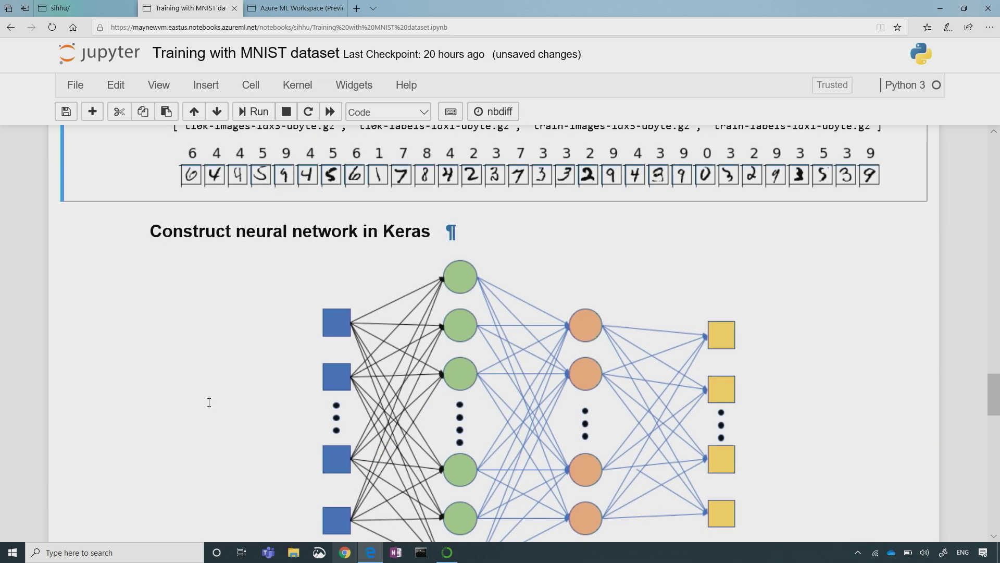
scroll(208, 405, "down", 4)
scroll(209, 406, "down", 4)
scroll(208, 405, "down", 1)
Run the retrieve-by-name cell and highlight the estimator's --data-folder mounted input line.
left_click(239, 324)
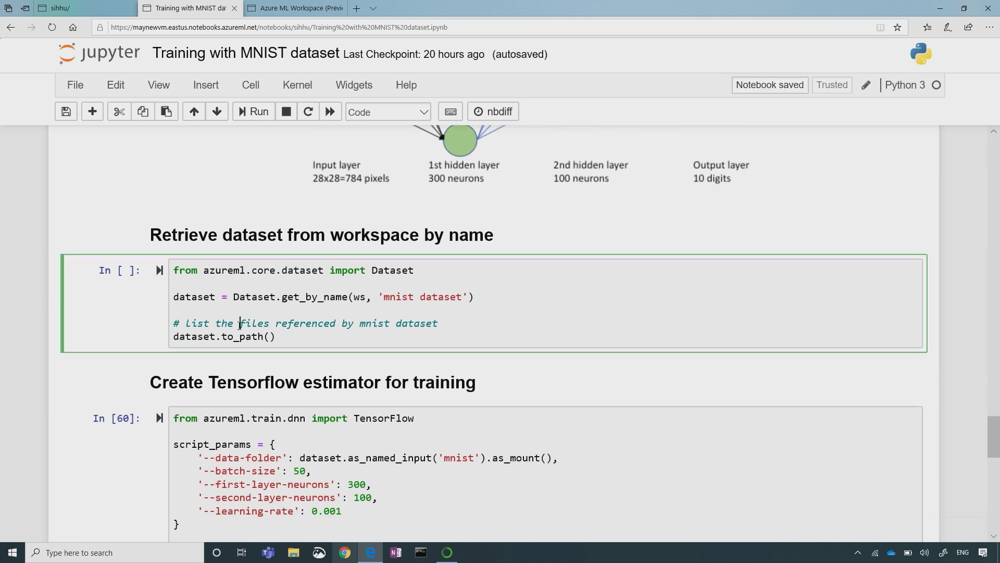
key("ctrl+Return")
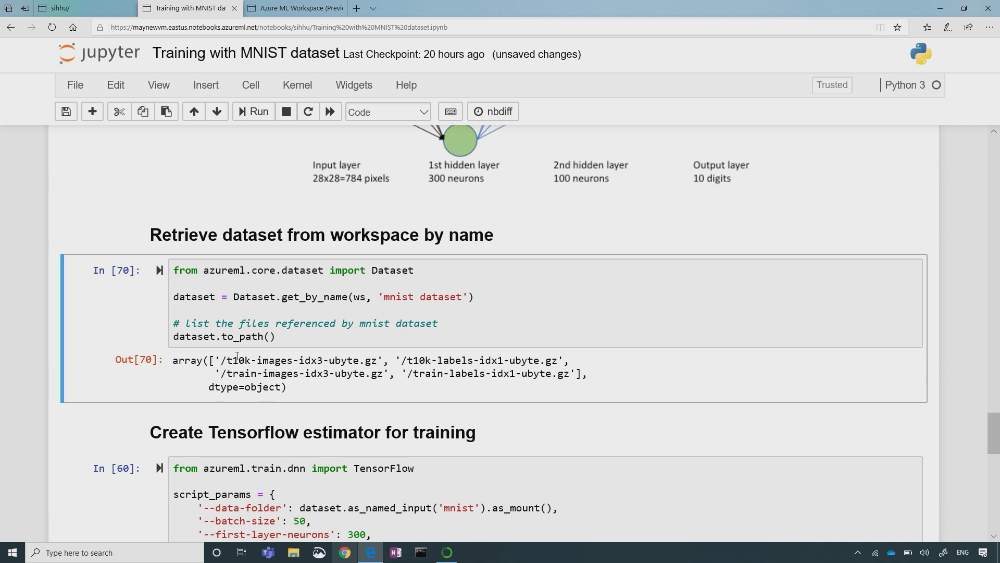
scroll(394, 299, "down", 1)
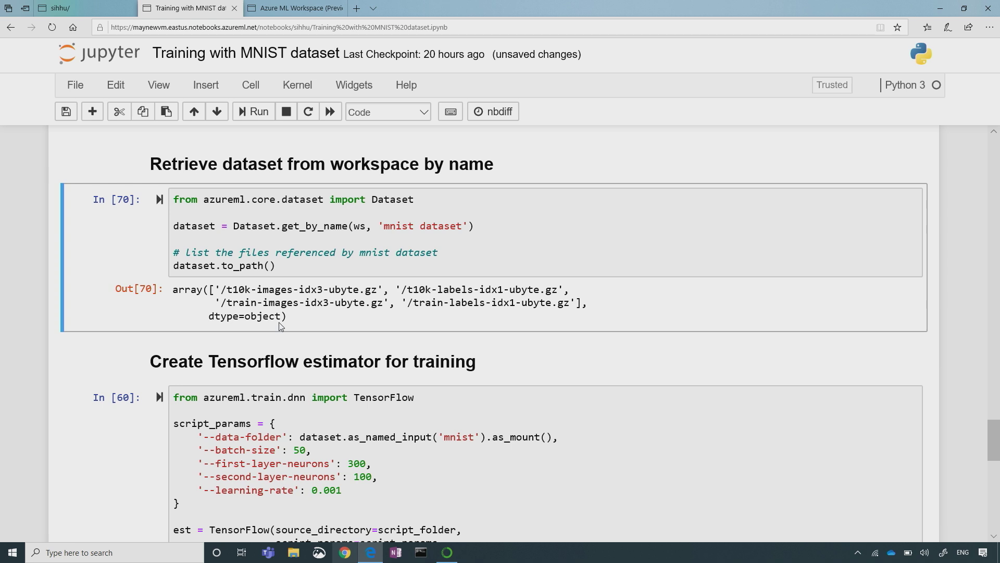
scroll(280, 325, "down", 1)
scroll(280, 325, "down", 2)
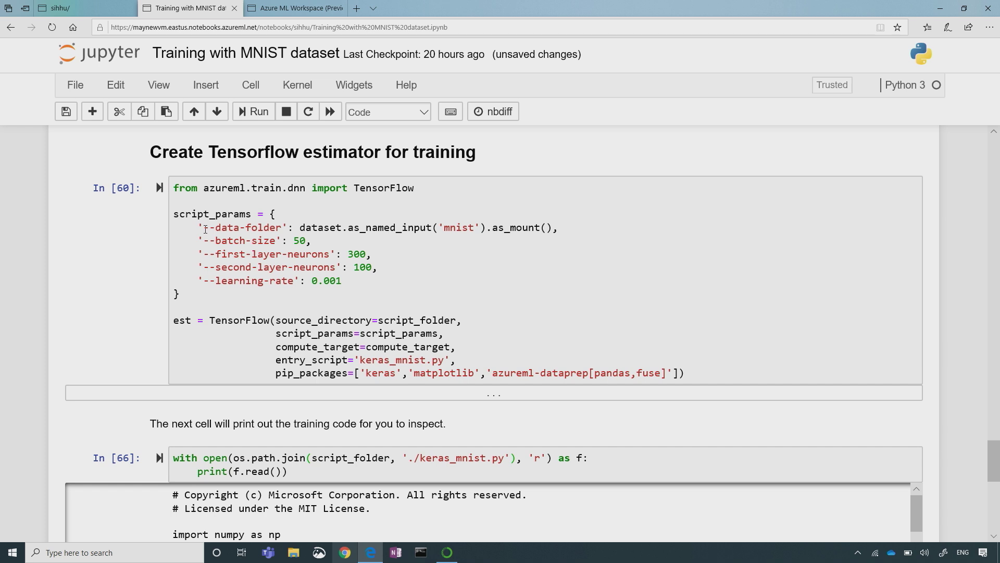
left_click_drag(203, 228, 553, 227)
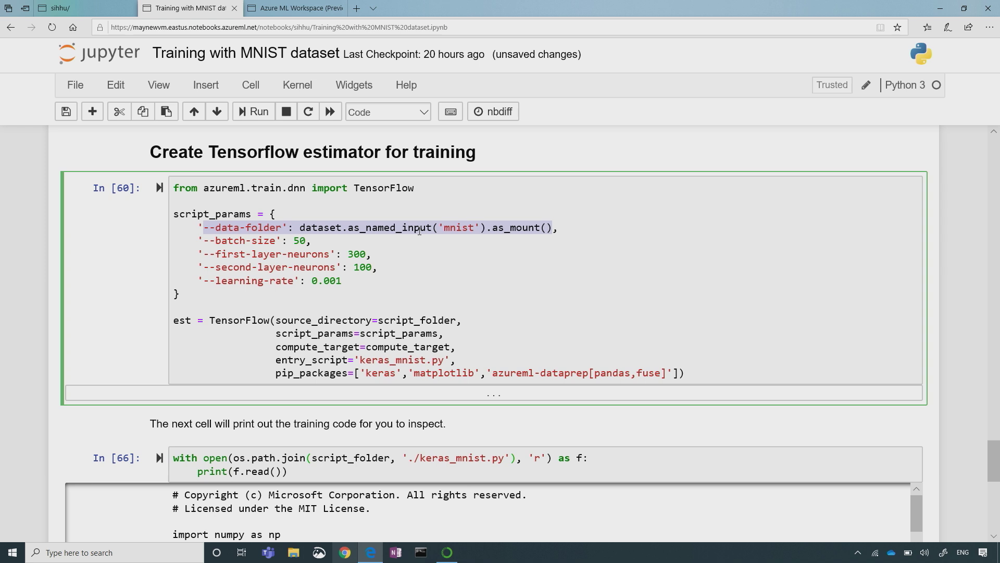
scroll(75, 324, "down", 2)
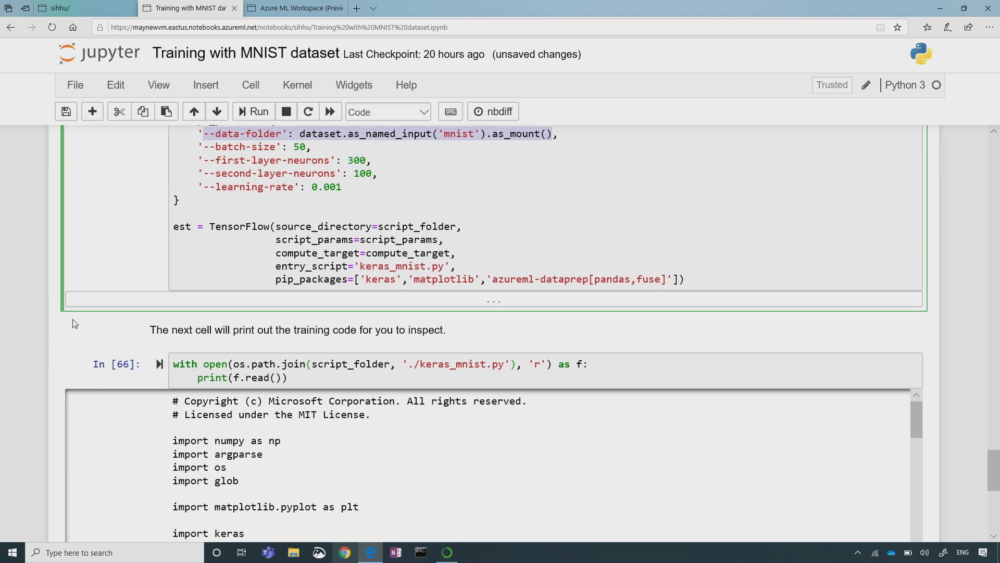
scroll(74, 323, "down", 2)
scroll(245, 283, "down", 2)
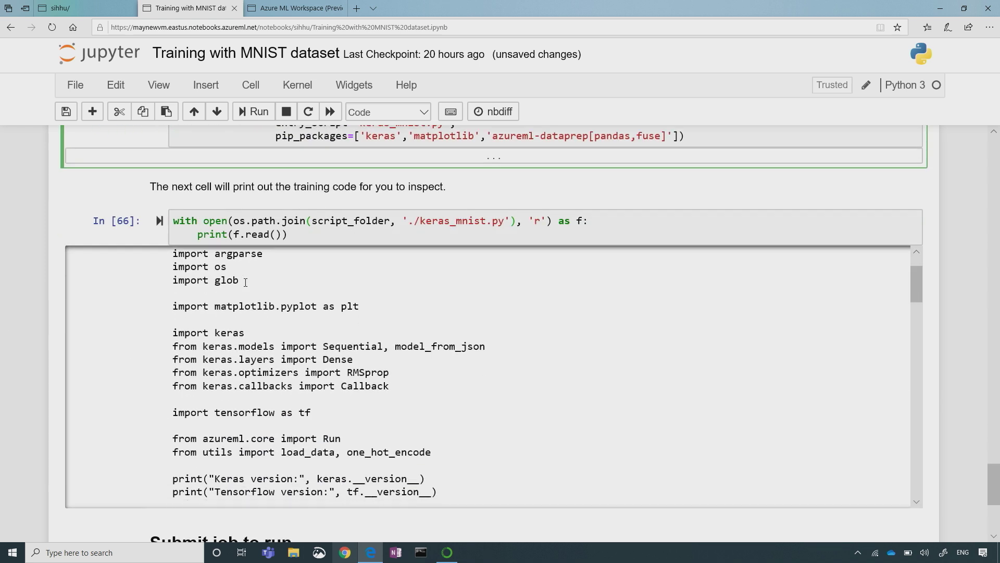
scroll(246, 283, "down", 1)
scroll(245, 282, "down", 1)
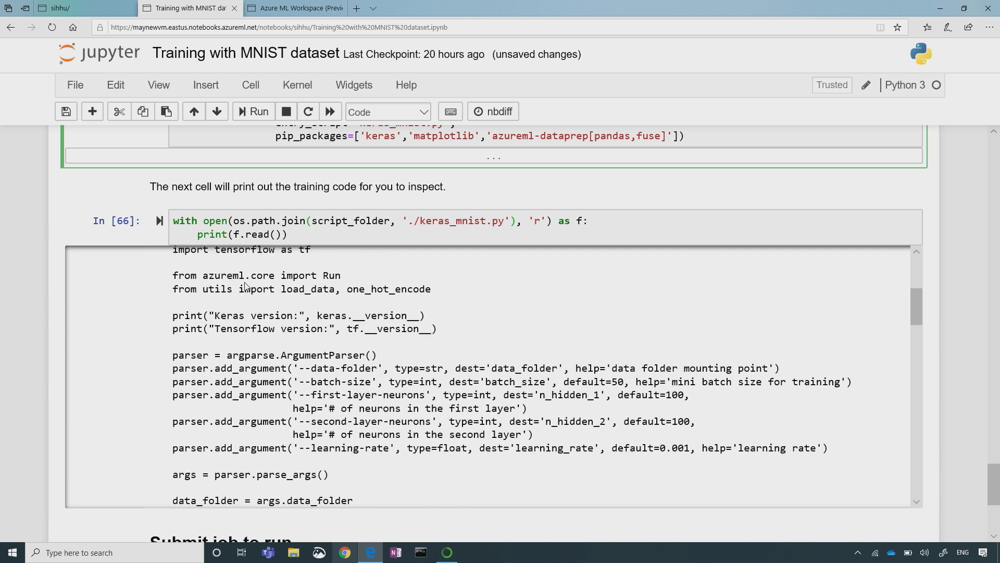
scroll(352, 336, "down", 1)
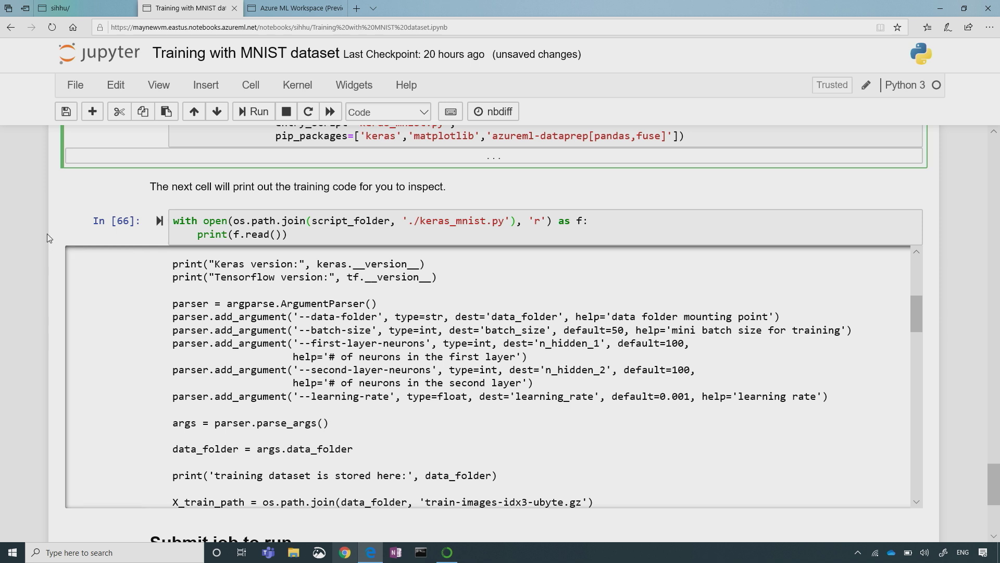
scroll(47, 238, "up", 2)
scroll(47, 237, "up", 1)
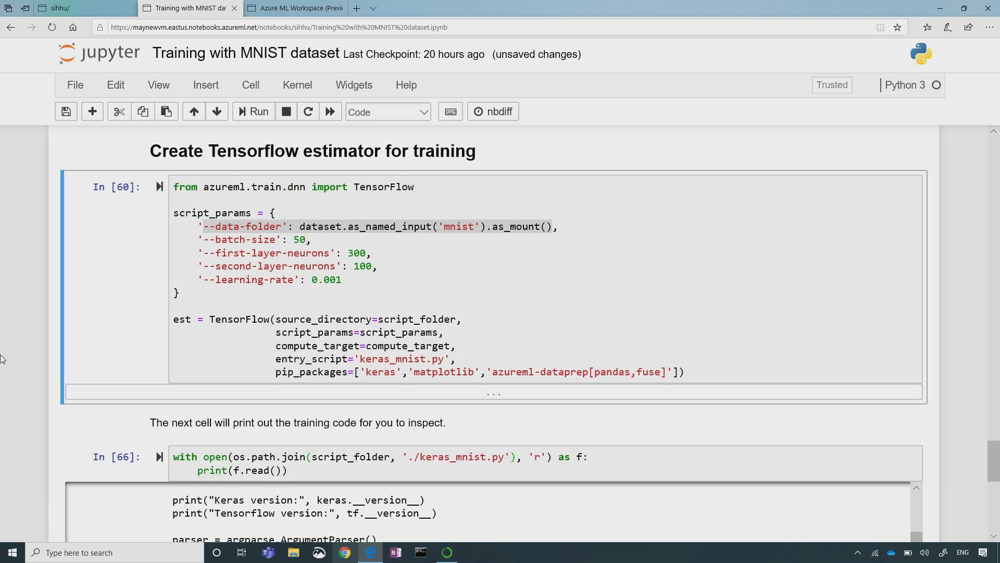
scroll(238, 229, "down", 1)
scroll(259, 417, "down", 2)
scroll(260, 418, "down", 1)
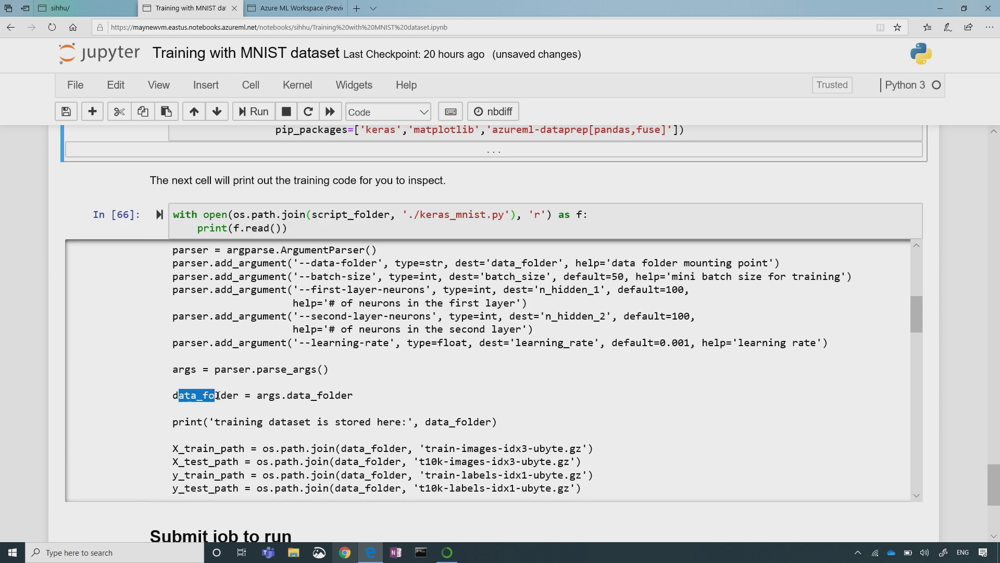
left_click_drag(217, 395, 231, 399)
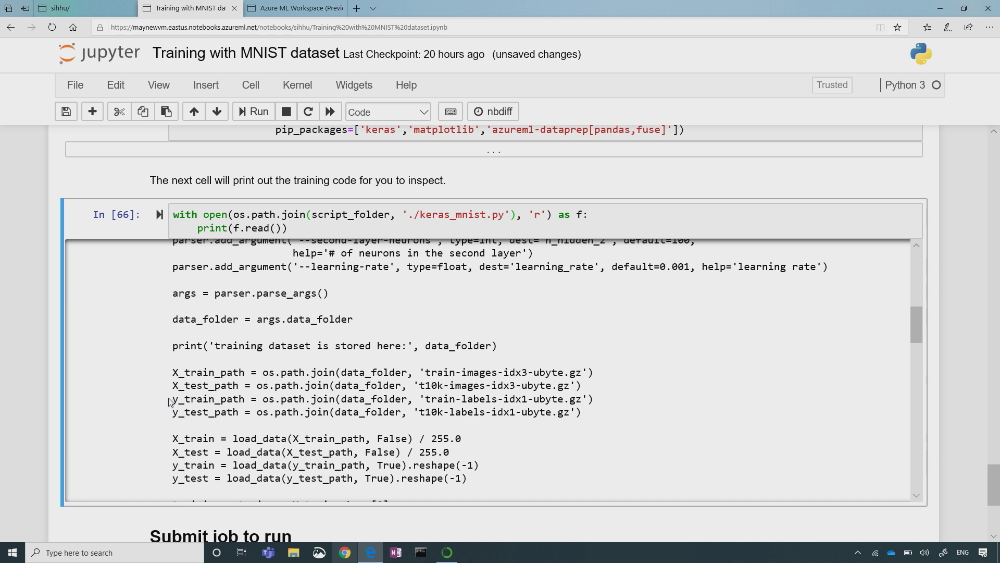
scroll(195, 387, "down", 1)
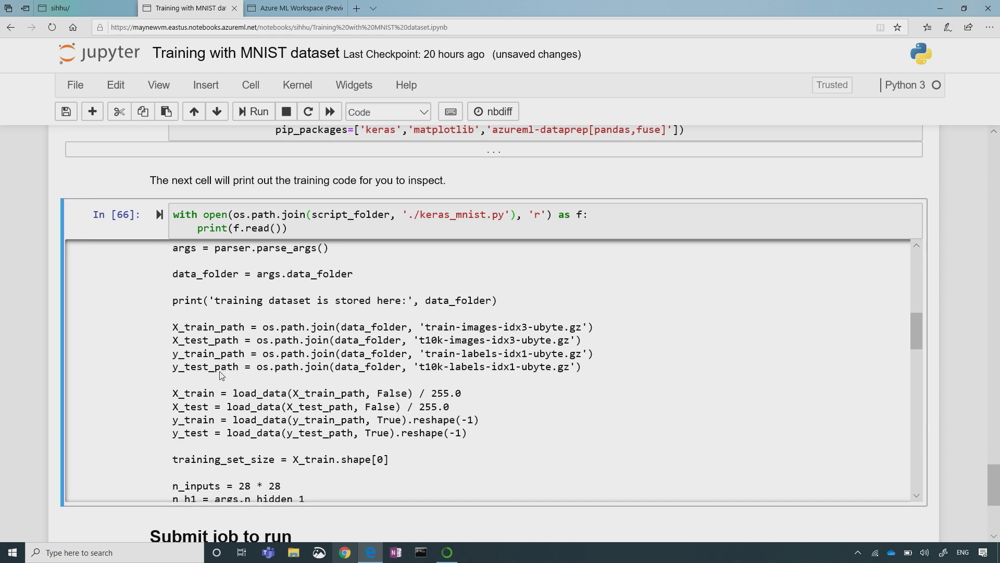
left_click_drag(232, 393, 412, 393)
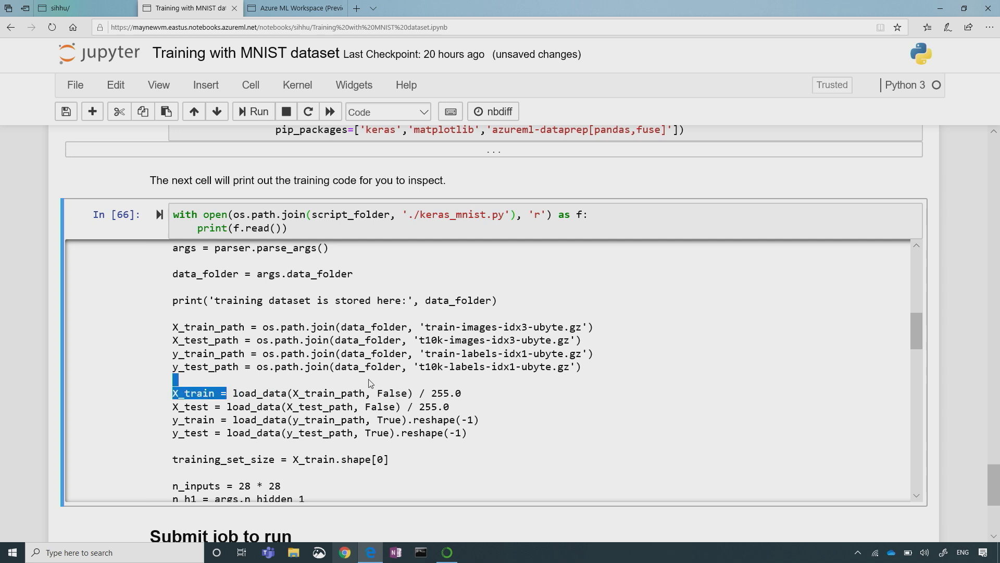
left_click(4, 393)
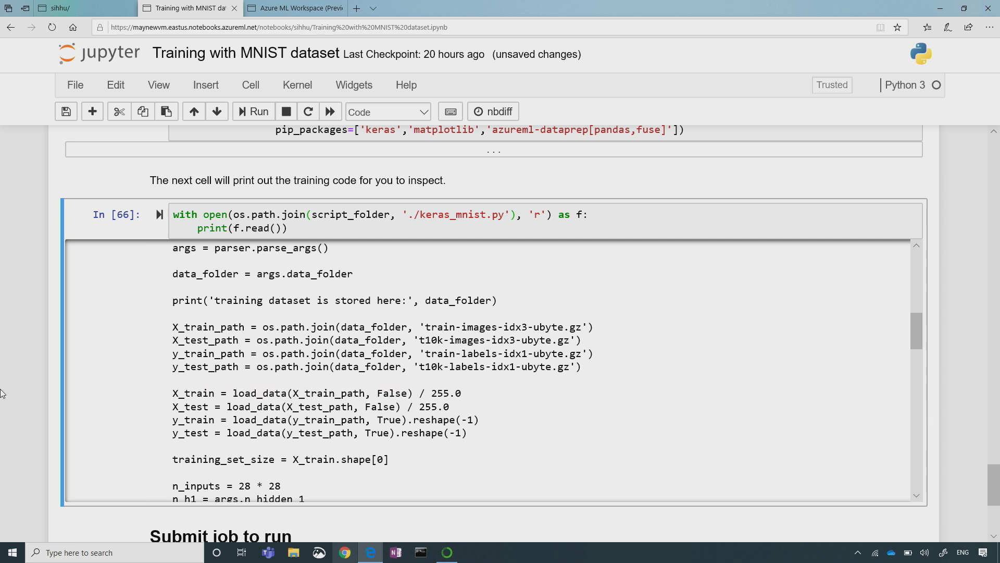
scroll(18, 381, "down", 2)
scroll(16, 377, "down", 2)
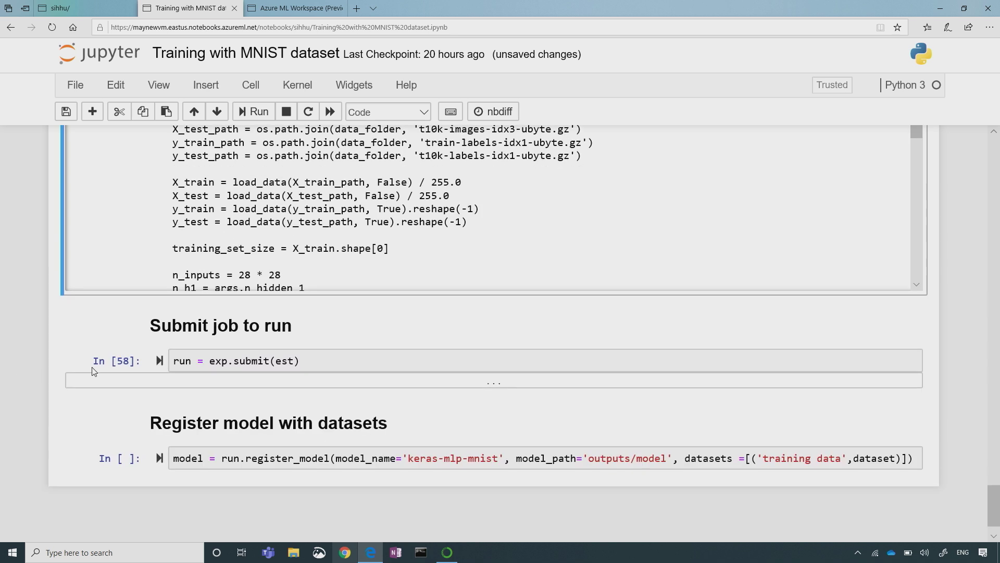
left_click(289, 8)
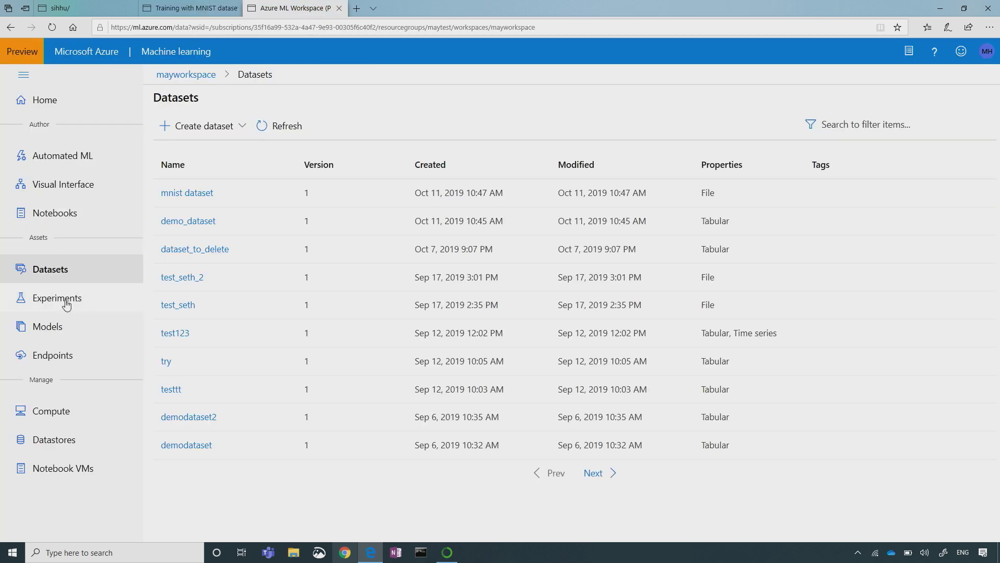
Open the mnist input dataset from Run 24 of the keras-mnist experiment.
left_click(66, 304)
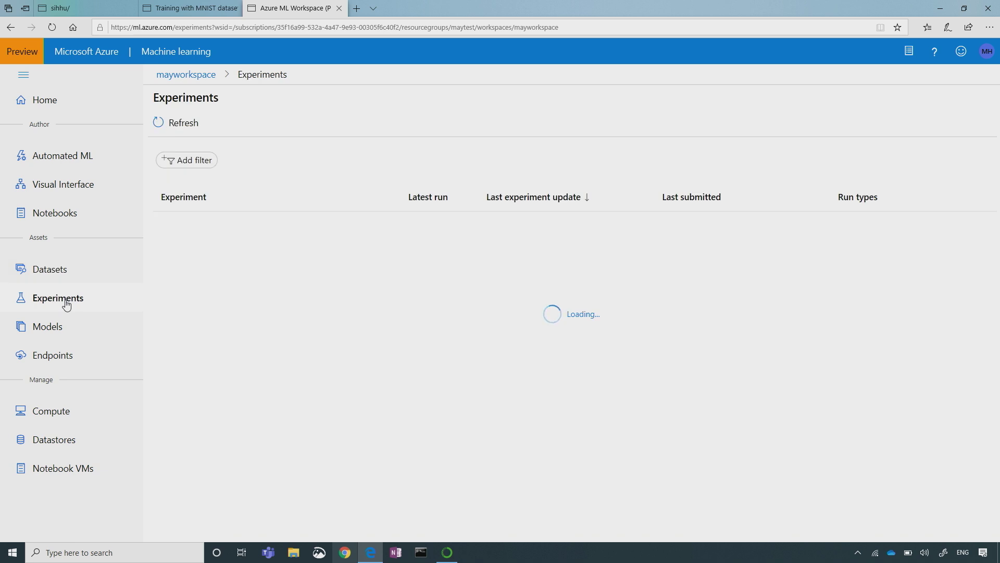
left_click(186, 227)
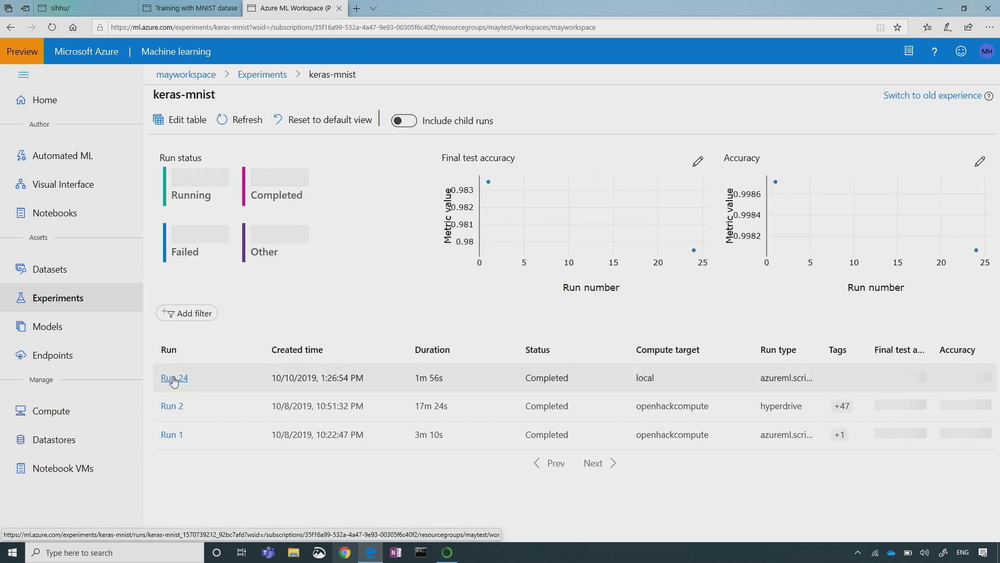
left_click(174, 378)
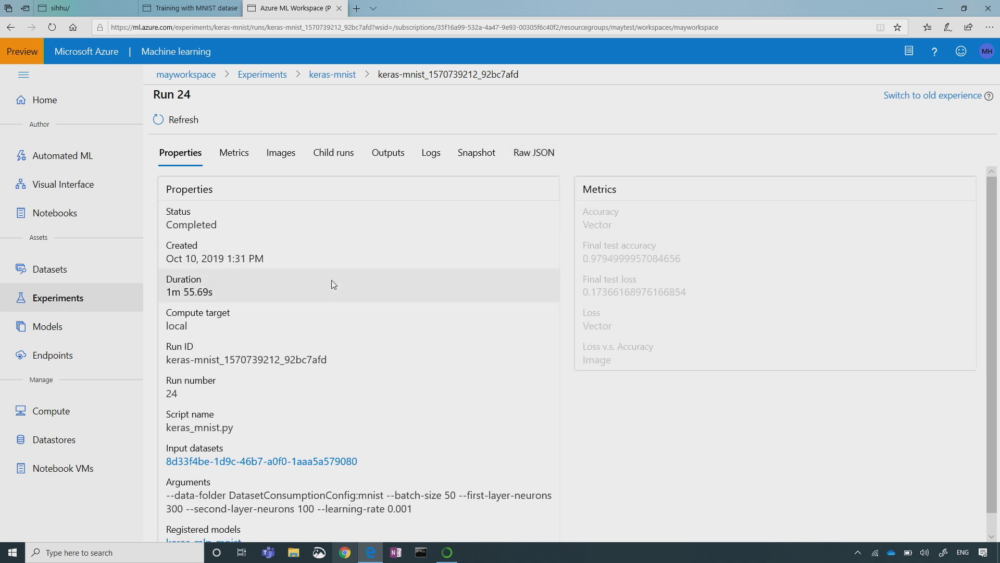
scroll(331, 284, "down", 1)
left_click_drag(166, 428, 229, 423)
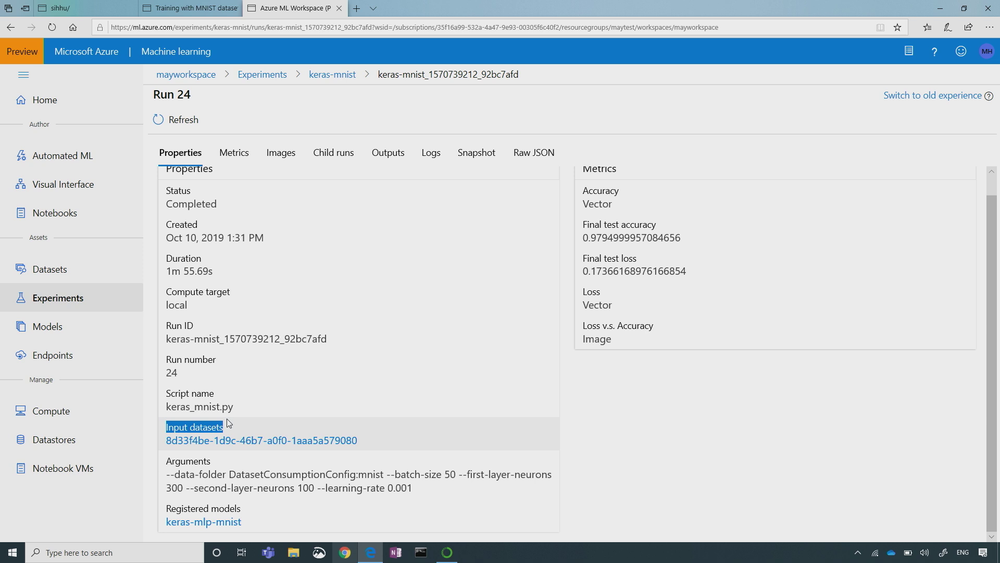
left_click(305, 400)
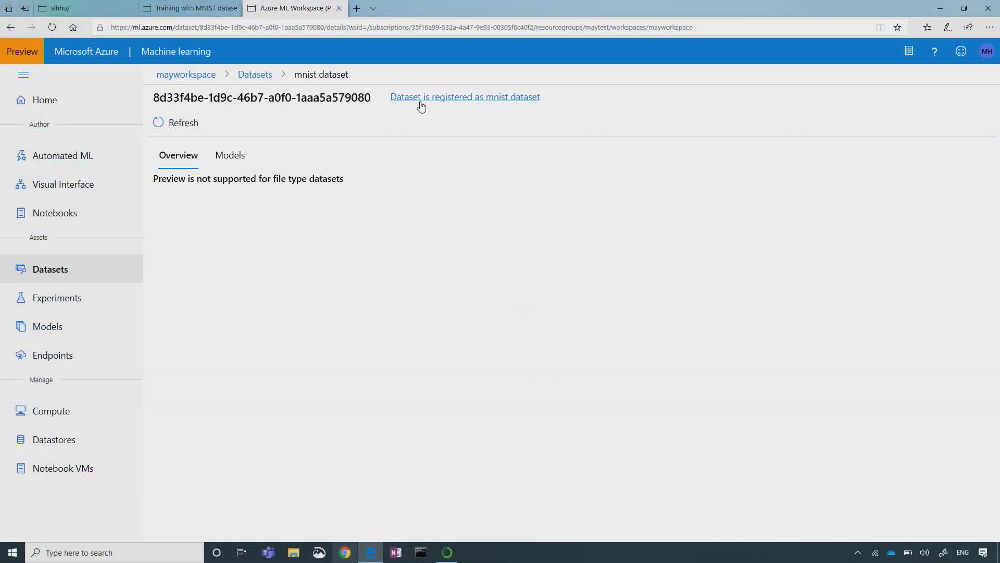
left_click(419, 104)
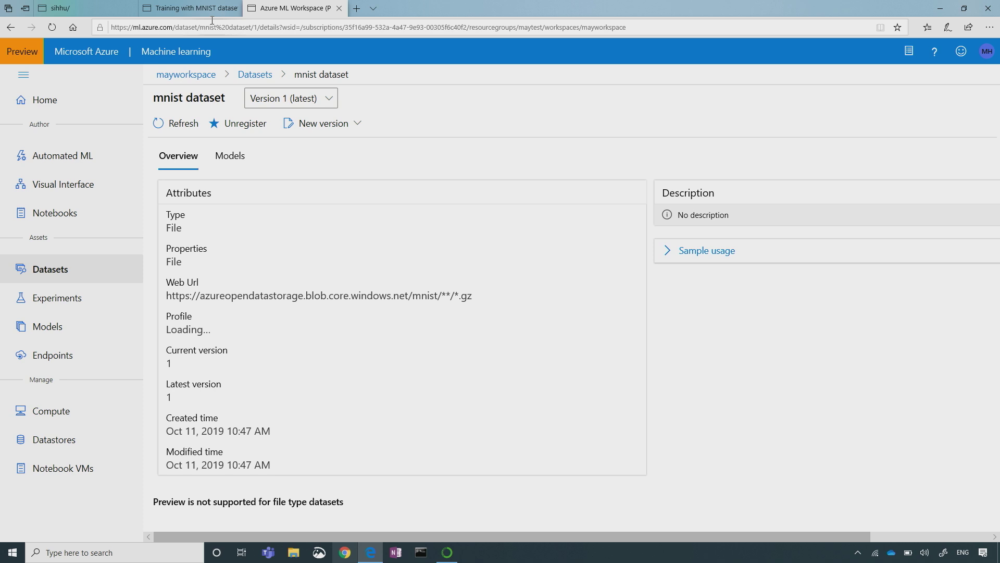
Run the notebook cell registering keras-mlp-mnist with mnist as training data, then return.
left_click(190, 7)
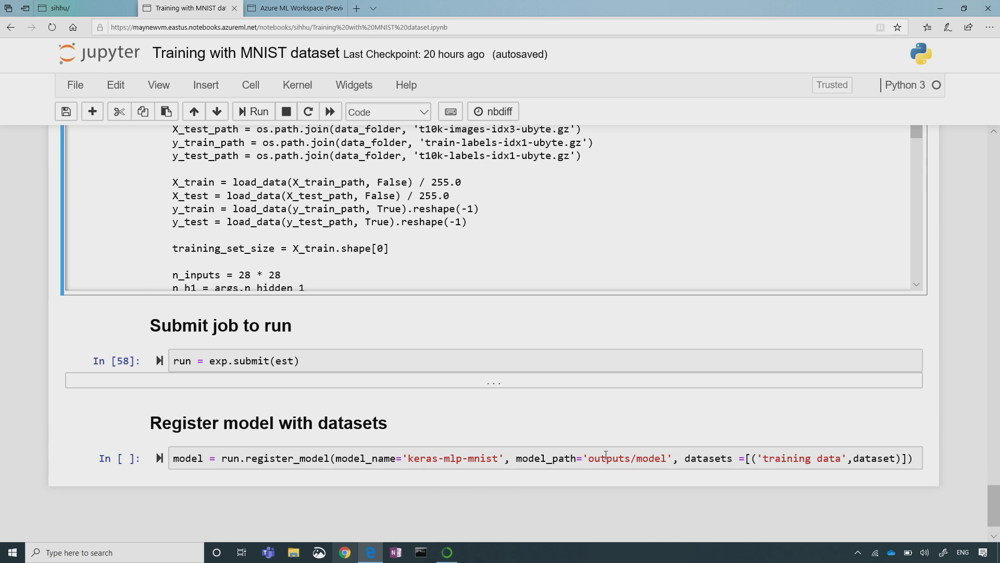
left_click(261, 467)
key("ctrl+Return")
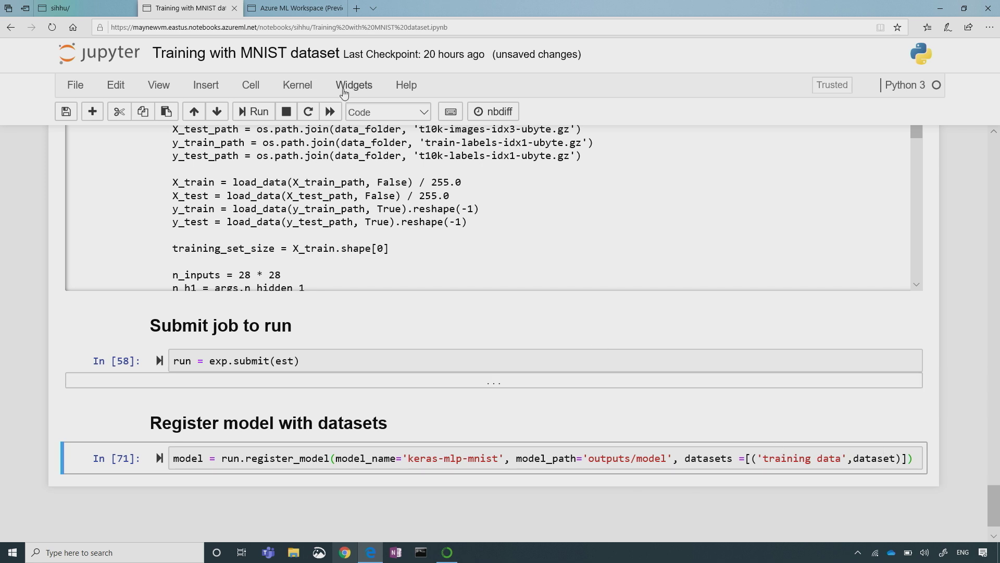
left_click(268, 10)
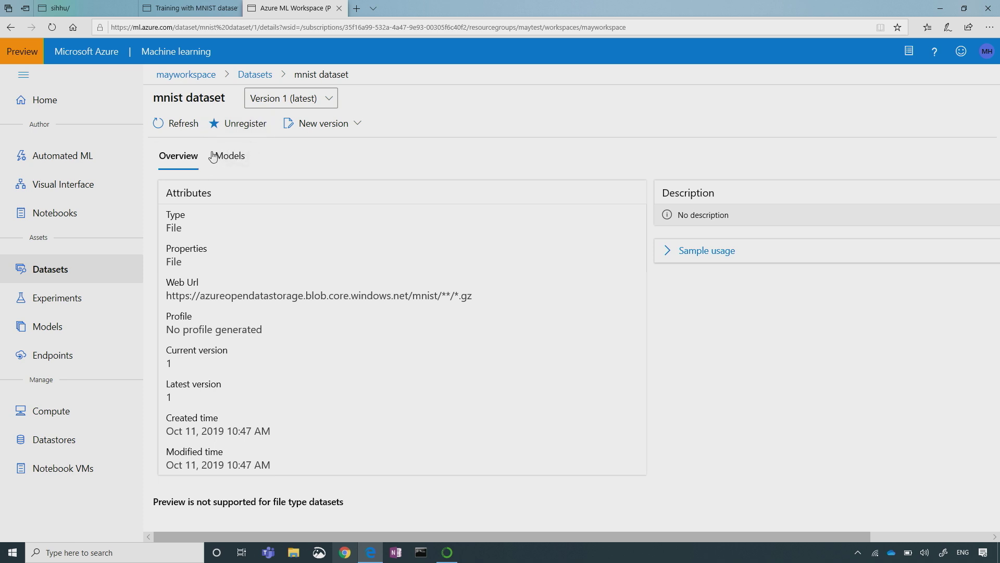
Show the mnist dataset's Models tab listing keras-mlp-mnist versions 1–4.
left_click(230, 165)
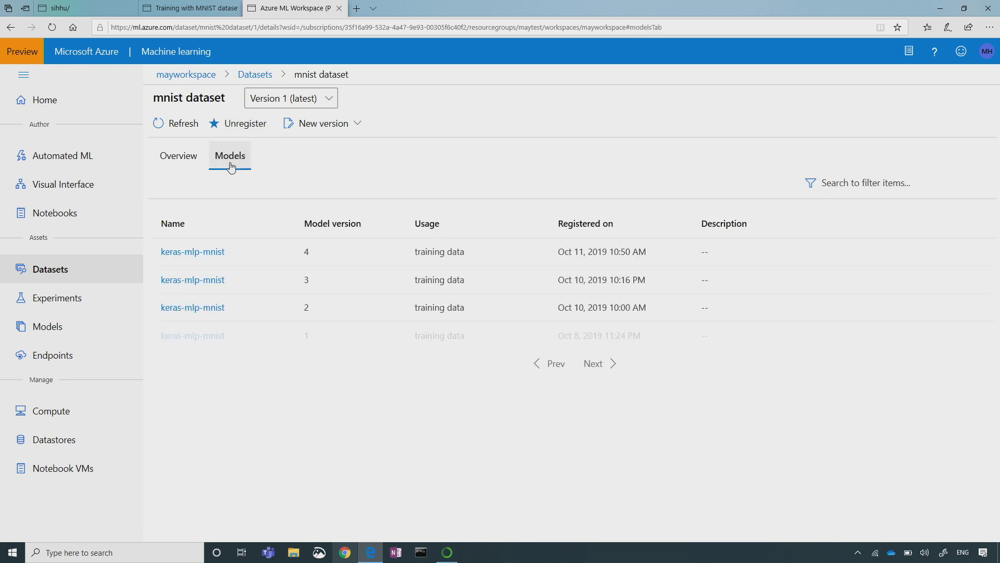